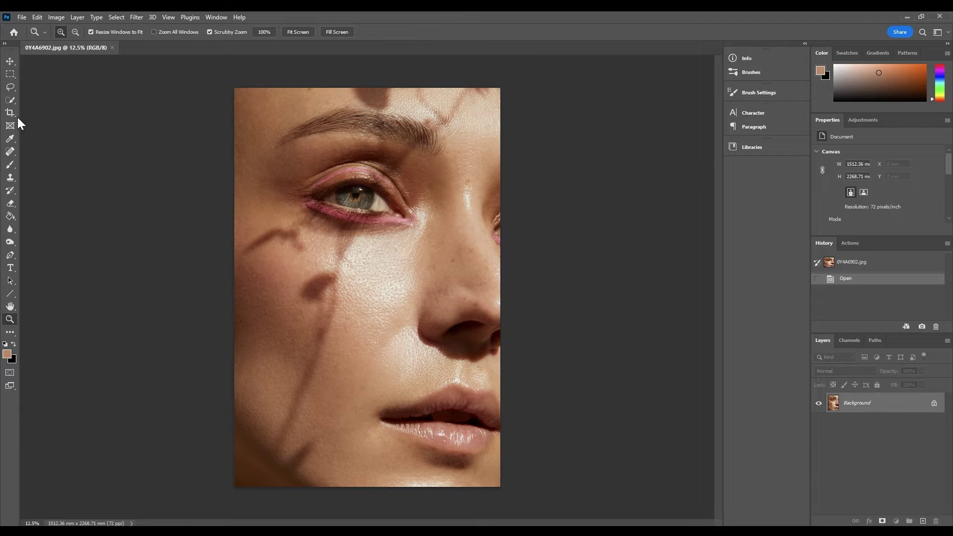
# - Lasso a loose closed outline around the long leaf-shadow streak running down the cheek
pyautogui.click(11, 87)
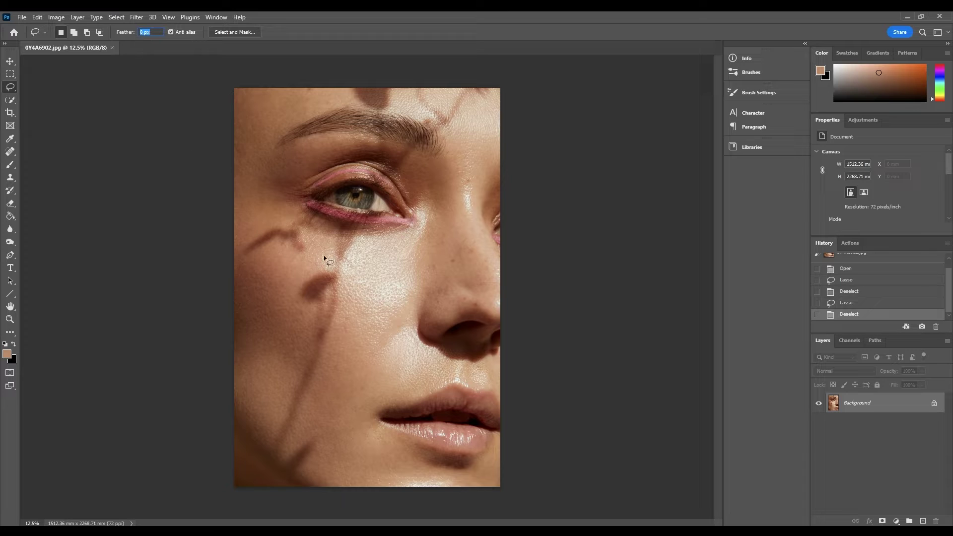
pyautogui.moveTo(331, 245); pyautogui.dragTo(329, 263)
pyautogui.moveTo(278, 429); pyautogui.dragTo(284, 449)
pyautogui.moveTo(347, 285)
pyautogui.mouseDown()
pyautogui.moveTo(356, 242)
pyautogui.moveTo(332, 244)
pyautogui.mouseUp()
# - Content-Aware Fill the cheek shadow onto a new layer, then deselect
pyautogui.click(36, 17)
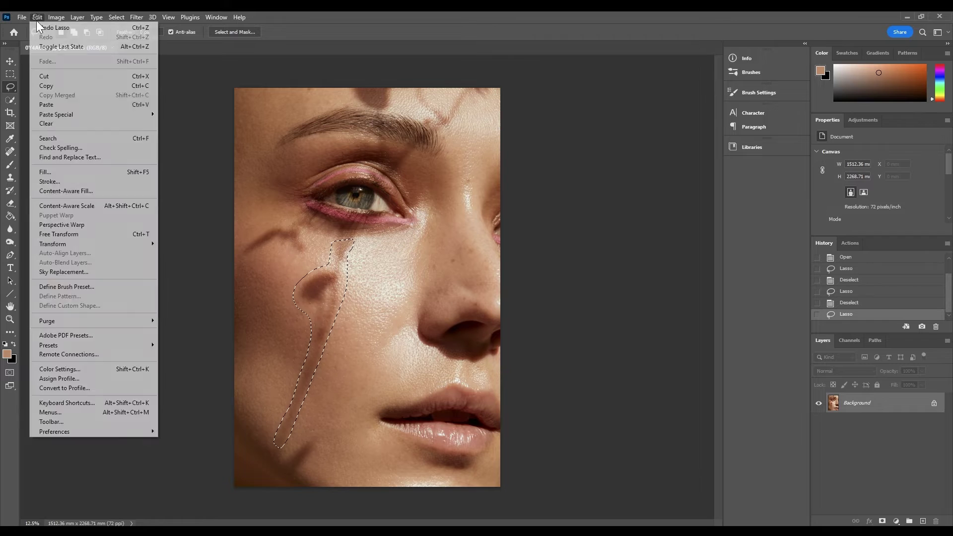
pyautogui.click(69, 189)
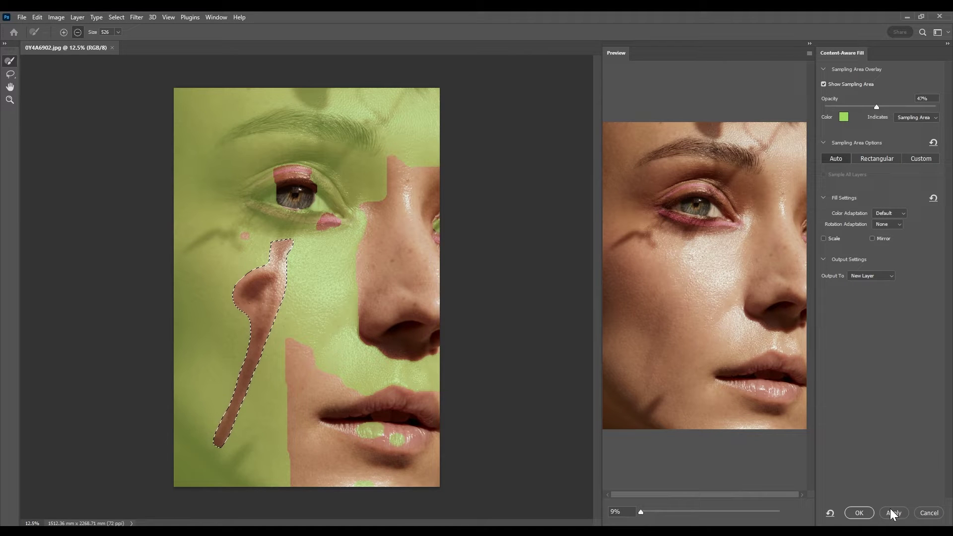
pyautogui.click(864, 514)
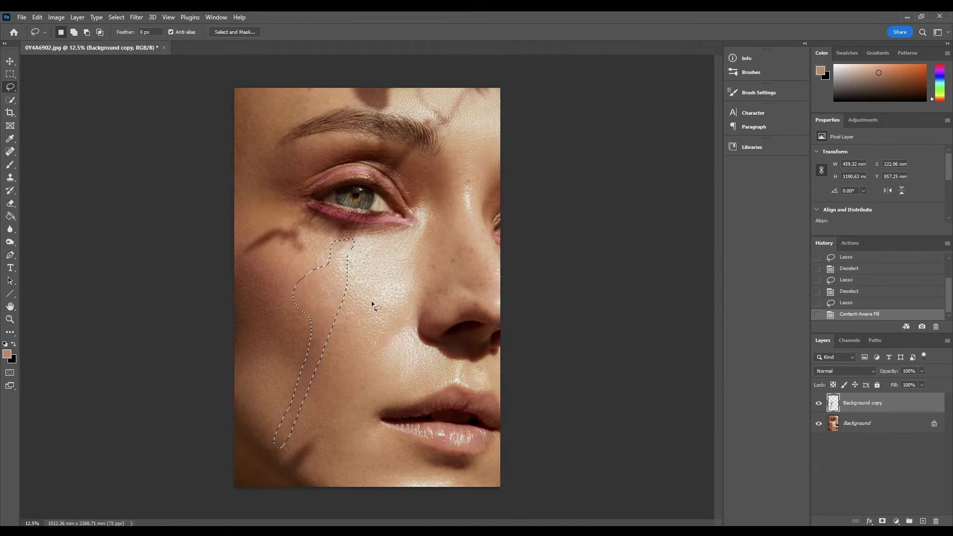
pyautogui.hotkey('ctrl', 'd')
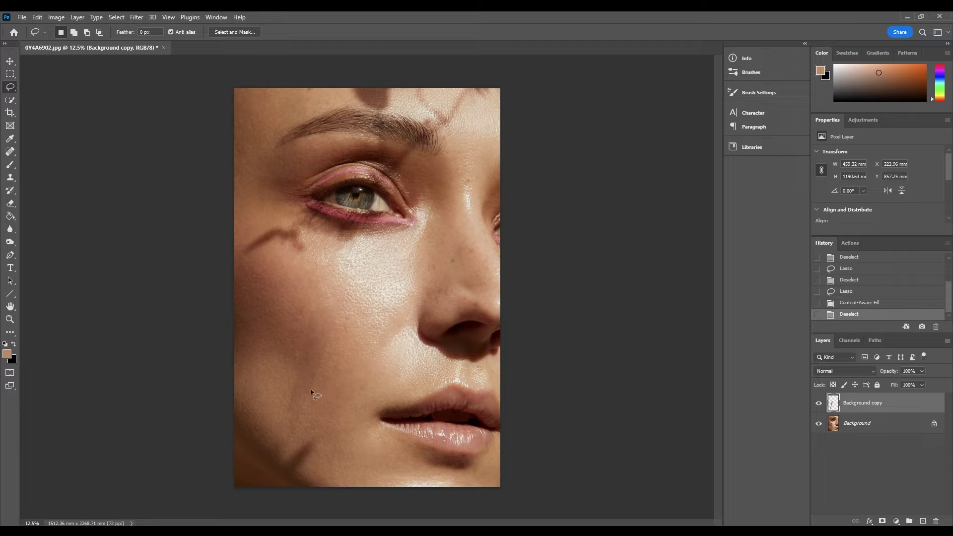
# - Add a Curves layer with a raised curve to brighten, and invert its mask to hide it
pyautogui.click(896, 520)
pyautogui.click(911, 393)
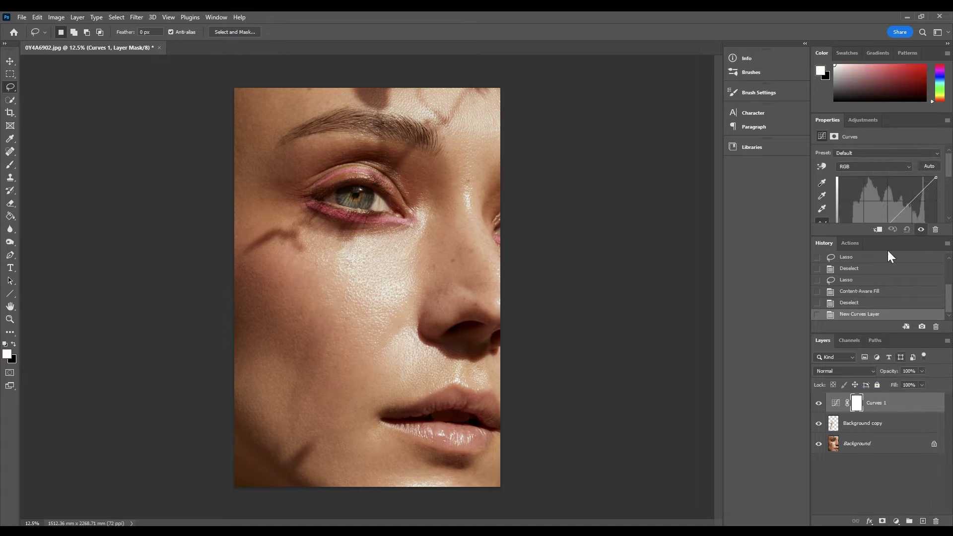
pyautogui.moveTo(913, 201); pyautogui.dragTo(899, 202)
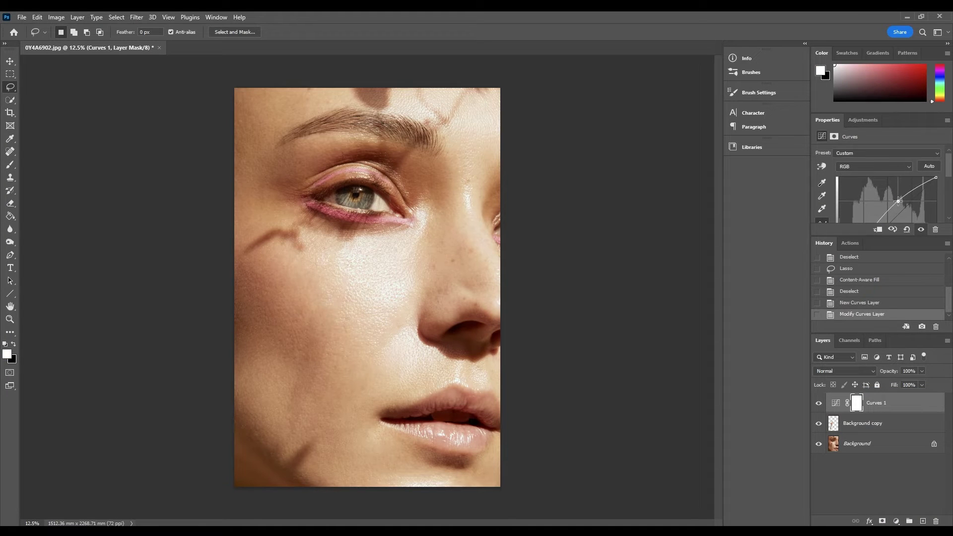
pyautogui.hotkey('ctrl', 'i')
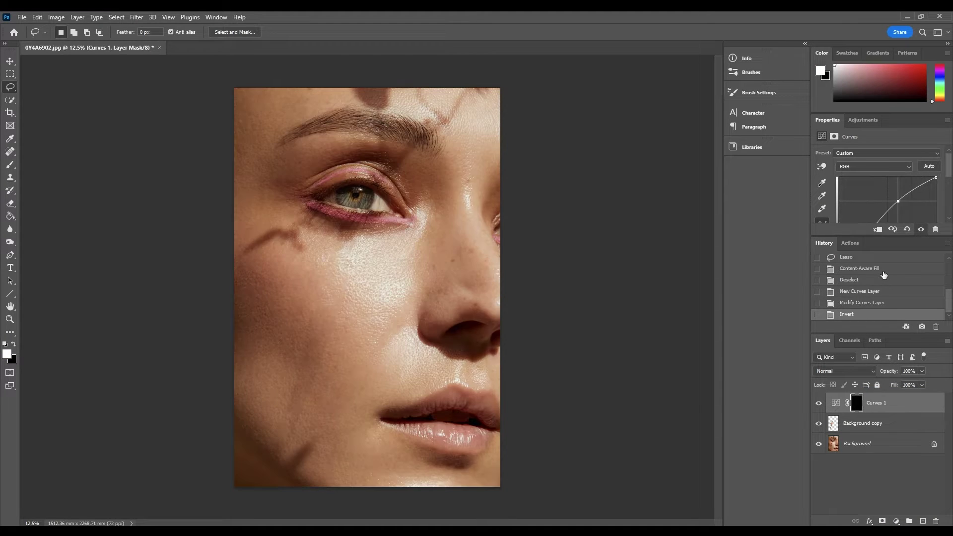
# - Brush faint white strokes and dabs on the Curves 1 mask over the lower cheek shadows
pyautogui.click(10, 165)
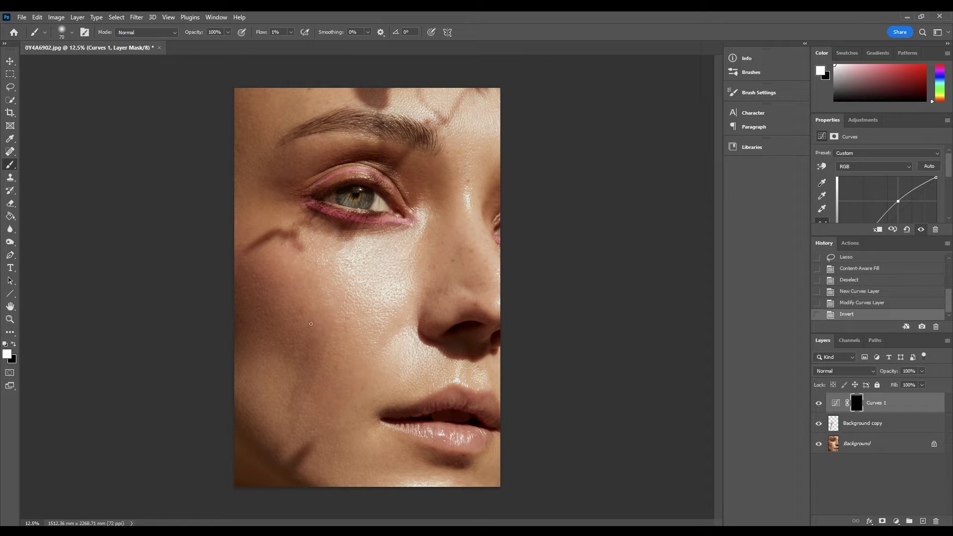
pyautogui.moveTo(308, 336); pyautogui.dragTo(317, 331)
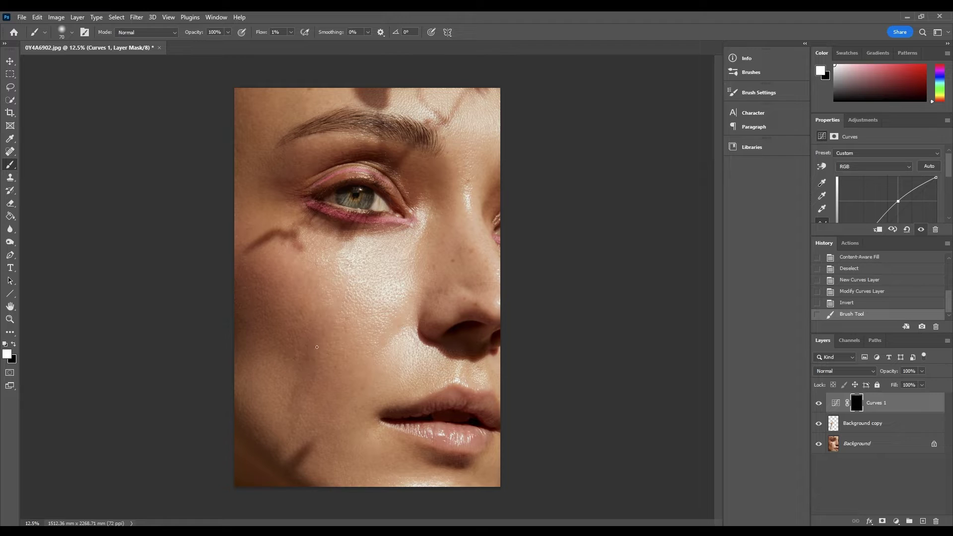
pyautogui.moveTo(317, 347); pyautogui.dragTo(311, 358)
pyautogui.moveTo(293, 399)
pyautogui.mouseDown()
pyautogui.moveTo(297, 387)
pyautogui.moveTo(297, 401)
pyautogui.mouseUp()
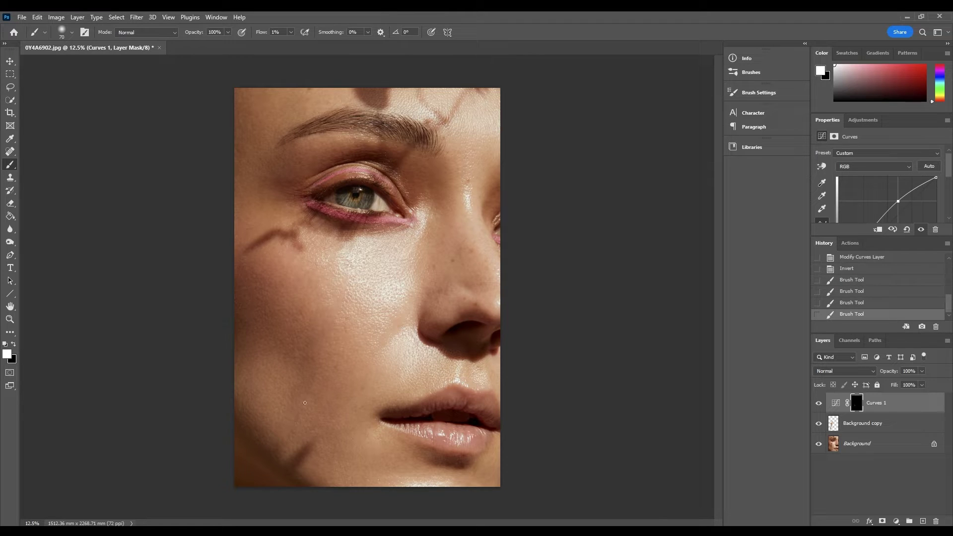
pyautogui.click(306, 374)
pyautogui.click(299, 385)
pyautogui.moveTo(949, 309); pyautogui.dragTo(949, 266)
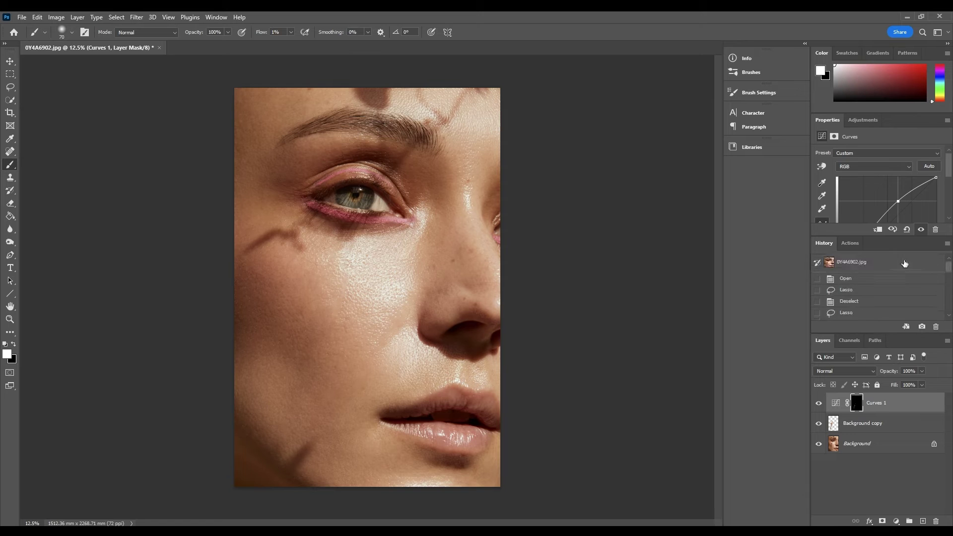
# - Revert to the original History snapshot and add a new empty layer named 'Clone Stamp'
pyautogui.click(882, 262)
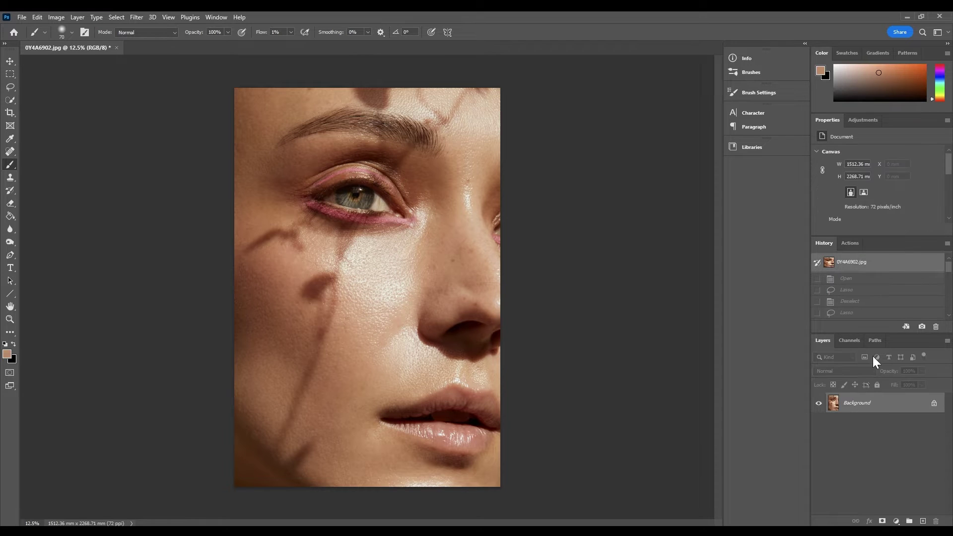
pyautogui.click(923, 520)
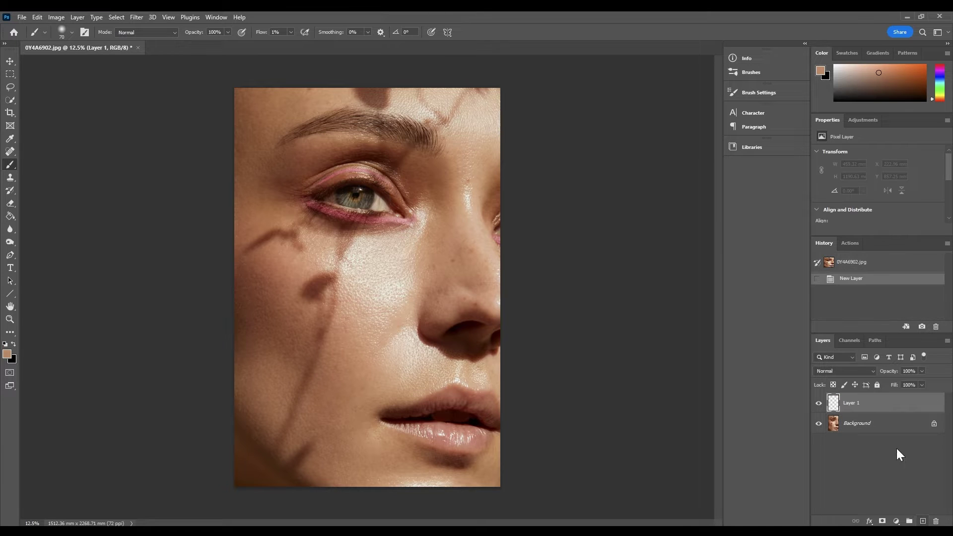
pyautogui.doubleClick(858, 403)
pyautogui.write('Clone Stamp')
pyautogui.press('Return')
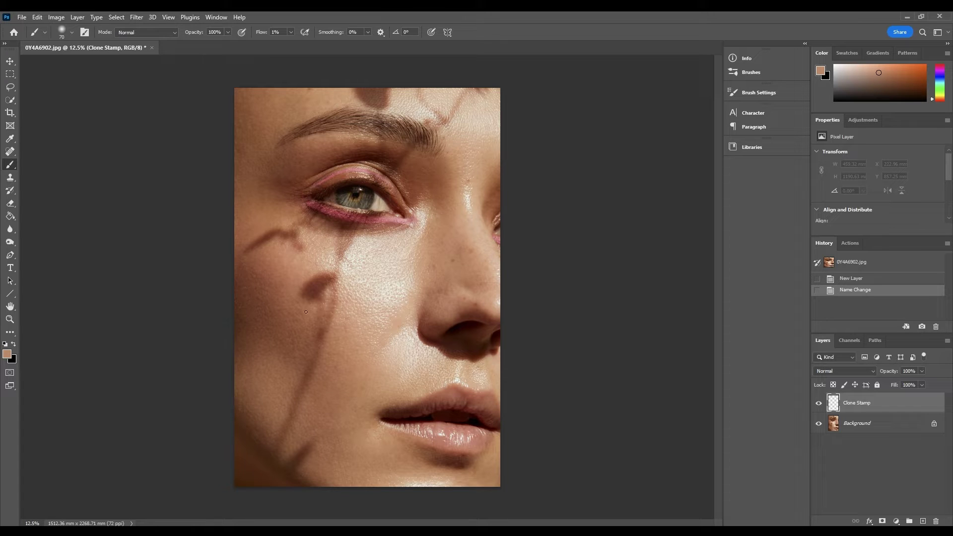
# - With the Clone Stamp tool, sample clean lower-cheek skin and clone it over the cheek shadow
pyautogui.moveTo(319, 318); pyautogui.dragTo(316, 349)
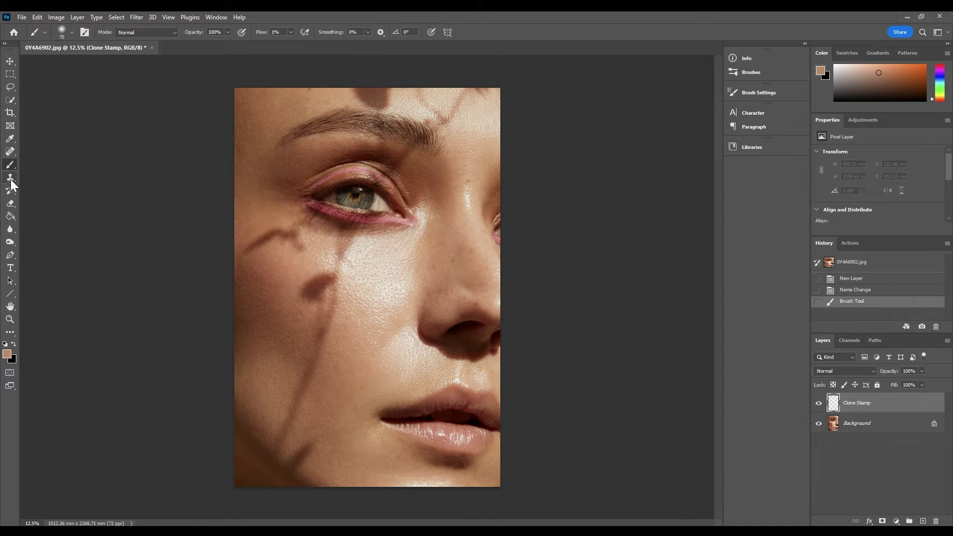
pyautogui.click(10, 179)
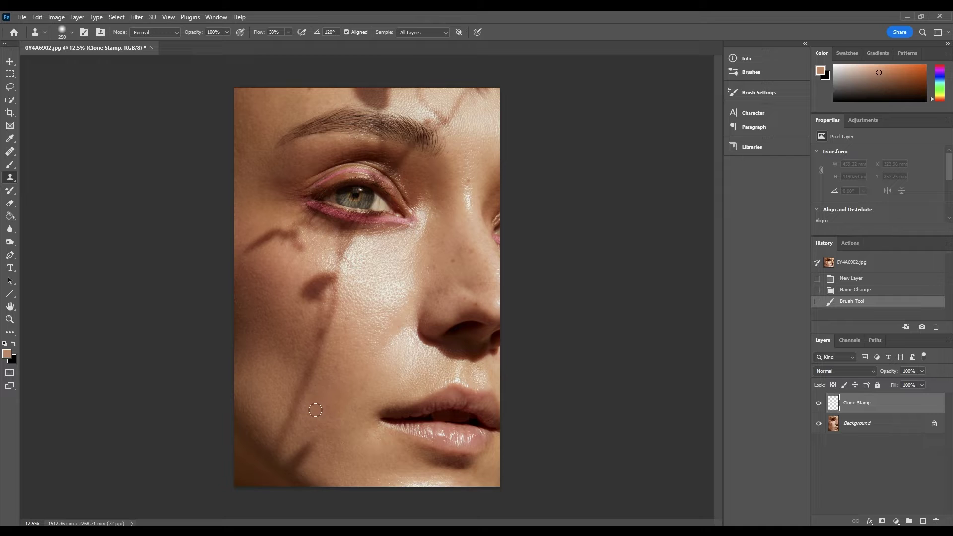
pyautogui.press('alt')
pyautogui.keyDown('alt'); pyautogui.click(311, 412); pyautogui.keyUp('alt')
pyautogui.moveTo(288, 424)
pyautogui.mouseDown()
pyautogui.moveTo(309, 371)
pyautogui.moveTo(290, 420)
pyautogui.moveTo(323, 321)
pyautogui.mouseUp()
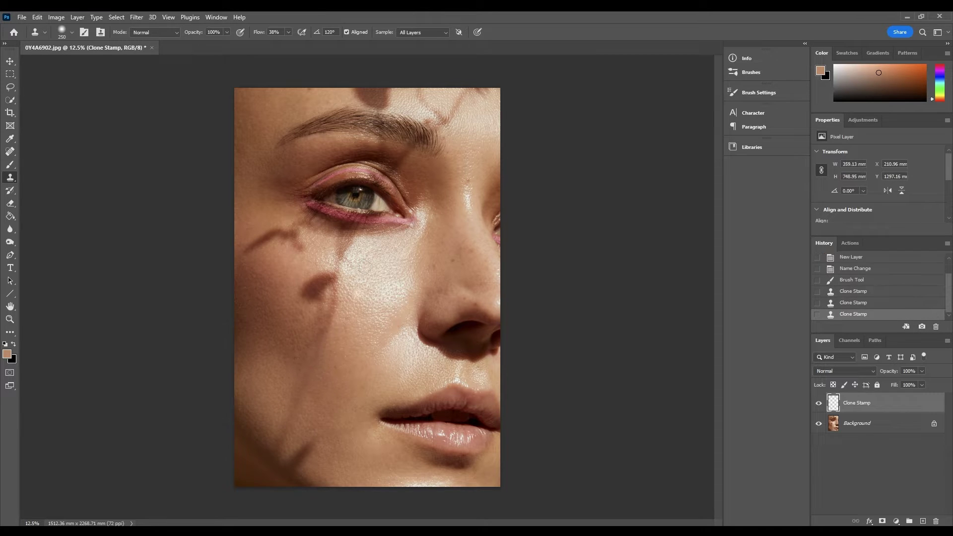
# - Shrink the clone brush to 125 and cover the remaining cheek shadow with more cloned skin
pyautogui.press('[')
pyautogui.press('[')
pyautogui.press('[')
pyautogui.press('[')
pyautogui.moveTo(342, 327)
pyautogui.mouseDown()
pyautogui.moveTo(328, 343)
pyautogui.moveTo(321, 313)
pyautogui.mouseUp()
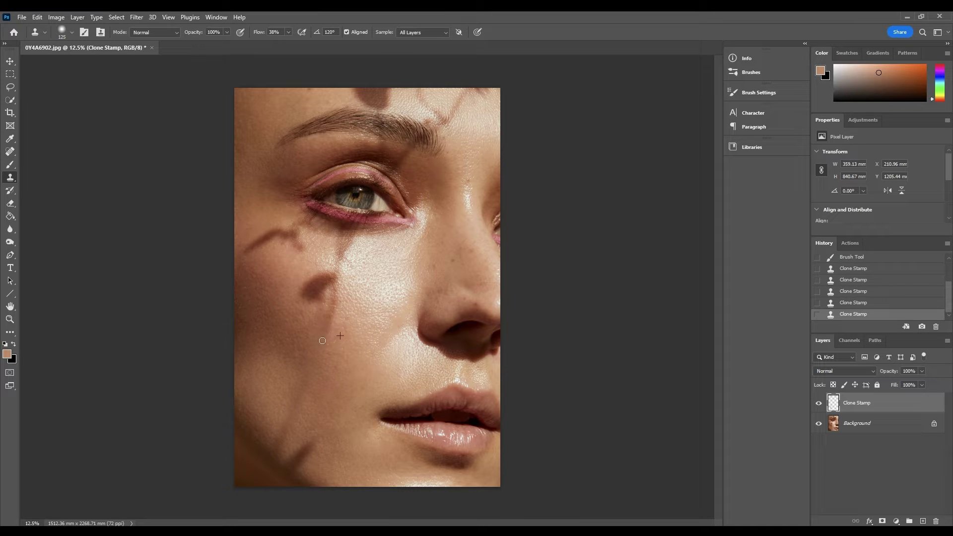
pyautogui.click(752, 92)
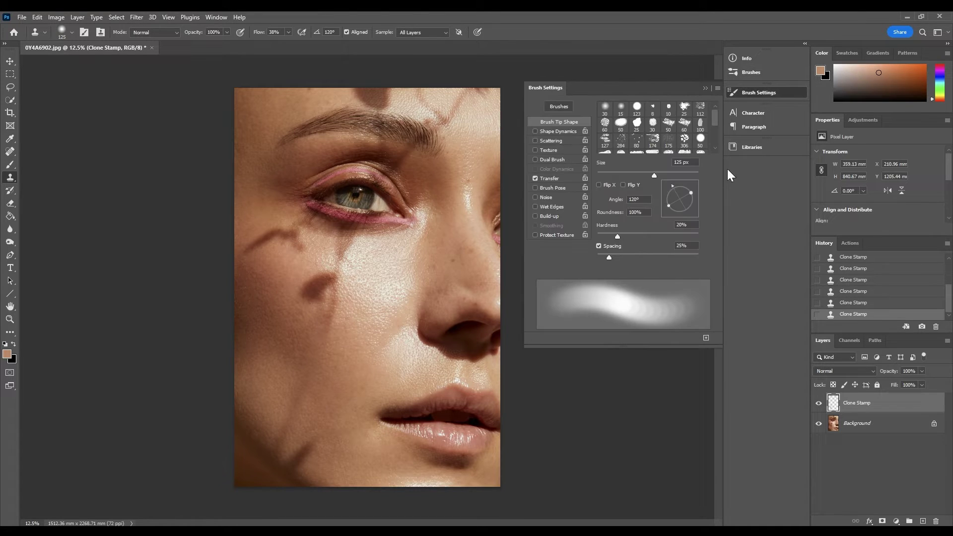
pyautogui.click(749, 91)
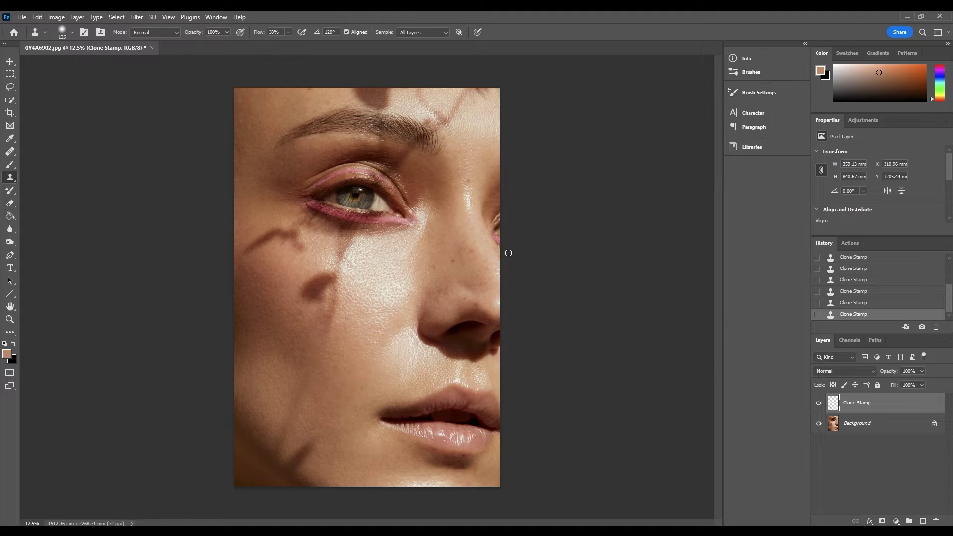
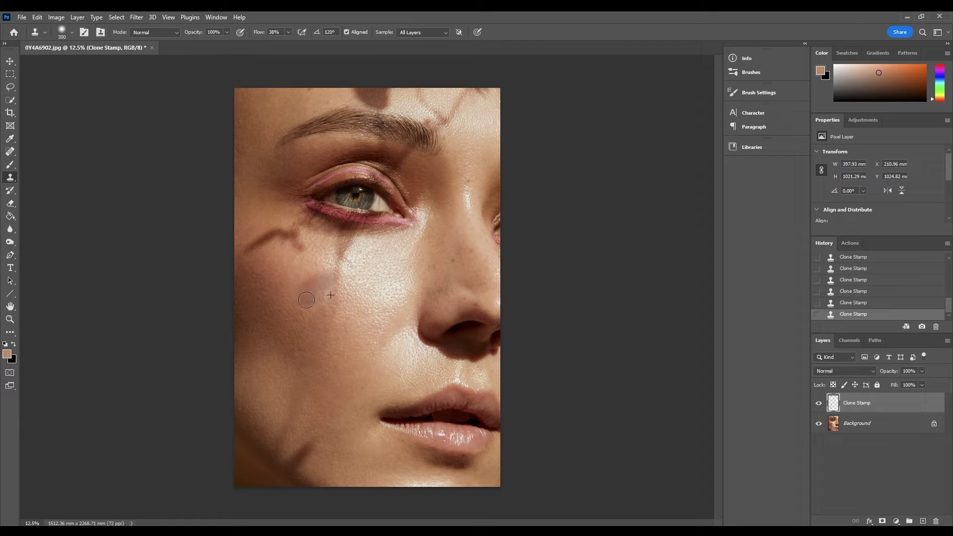
# - Shrink the clone brush and clone clean skin over the cheek shadow and under-eye streak
pyautogui.keyDown('alt'); pyautogui.click(362, 265); pyautogui.keyUp('alt')
pyautogui.press('[')
pyautogui.press('[')
pyautogui.press('[')
pyautogui.press('[')
pyautogui.press('[')
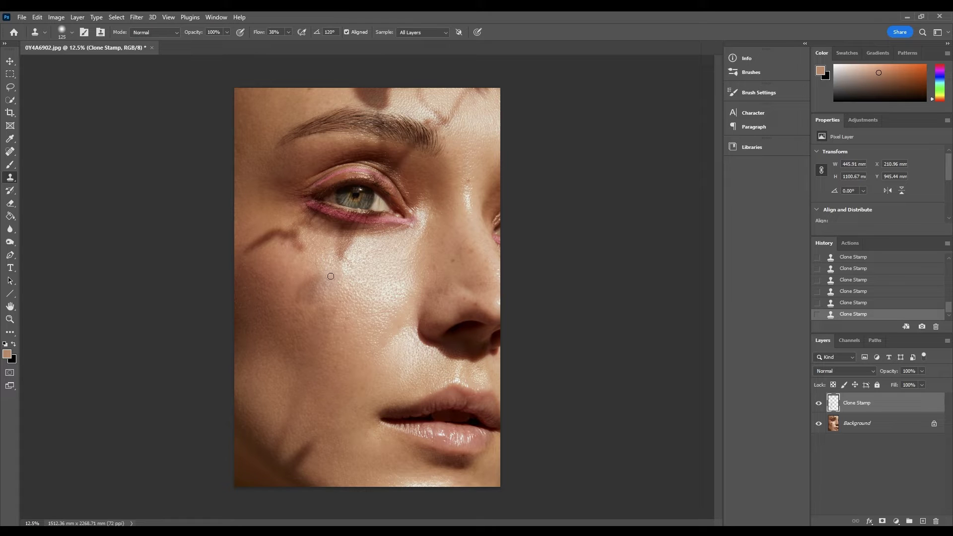
pyautogui.keyDown('alt'); pyautogui.click(286, 276); pyautogui.keyUp('alt')
pyautogui.moveTo(298, 300); pyautogui.dragTo(311, 289)
pyautogui.keyDown('alt'); pyautogui.click(287, 289); pyautogui.keyUp('alt')
pyautogui.keyDown('alt'); pyautogui.click(286, 273); pyautogui.keyUp('alt')
pyautogui.moveTo(299, 300); pyautogui.dragTo(317, 282)
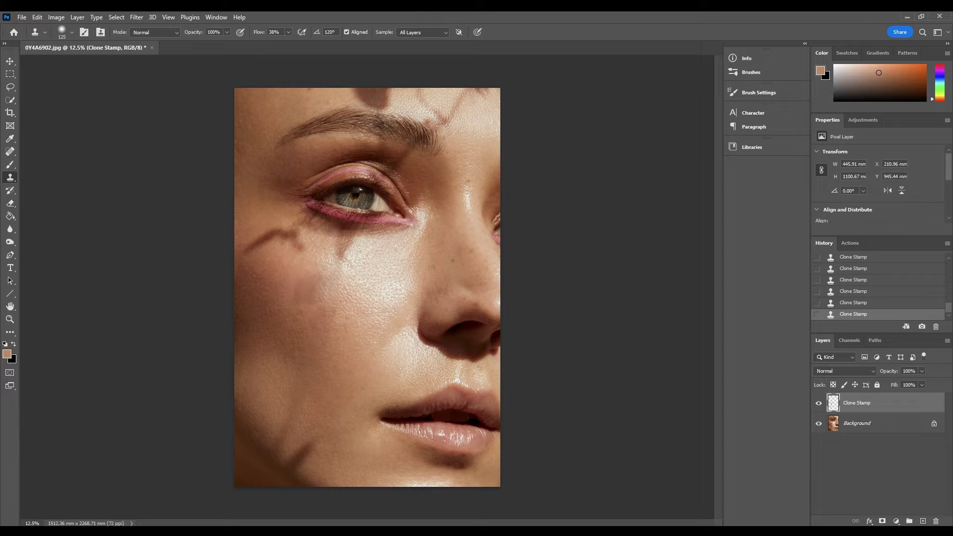
pyautogui.keyDown('alt'); pyautogui.click(349, 250); pyautogui.keyUp('alt')
pyautogui.moveTo(338, 248)
pyautogui.mouseDown()
pyautogui.moveTo(351, 240)
pyautogui.moveTo(340, 240)
pyautogui.moveTo(340, 268)
pyautogui.moveTo(344, 246)
pyautogui.moveTo(351, 266)
pyautogui.moveTo(369, 245)
pyautogui.moveTo(333, 271)
pyautogui.moveTo(354, 248)
pyautogui.moveTo(350, 240)
pyautogui.moveTo(328, 252)
pyautogui.moveTo(346, 304)
pyautogui.mouseUp()
# - Enlarge the brush and clone away the shadow line near the temple
pyautogui.press(']')
pyautogui.press(']')
pyautogui.press(']')
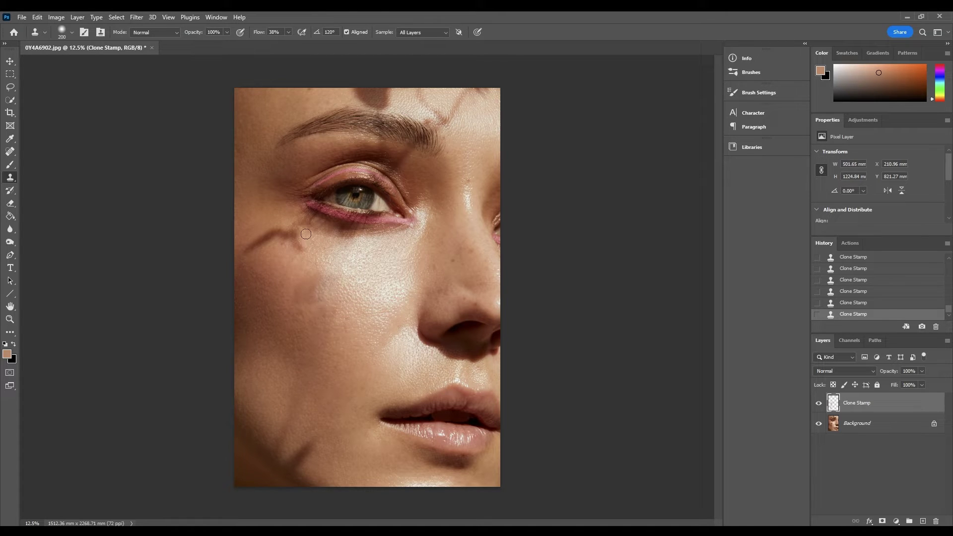
pyautogui.keyDown('alt'); pyautogui.click(247, 231); pyautogui.keyUp('alt')
pyautogui.moveTo(250, 250)
pyautogui.mouseDown()
pyautogui.moveTo(272, 232)
pyautogui.moveTo(257, 246)
pyautogui.moveTo(280, 235)
pyautogui.moveTo(251, 250)
pyautogui.moveTo(282, 231)
pyautogui.mouseUp()
pyautogui.keyDown('alt'); pyautogui.click(255, 264); pyautogui.keyUp('alt')
pyautogui.keyDown('alt'); pyautogui.click(262, 253); pyautogui.keyUp('alt')
# - With a smaller brush, clone nearby skin over the dark spot under the eye
pyautogui.press('[')
pyautogui.press('[')
pyautogui.press('[')
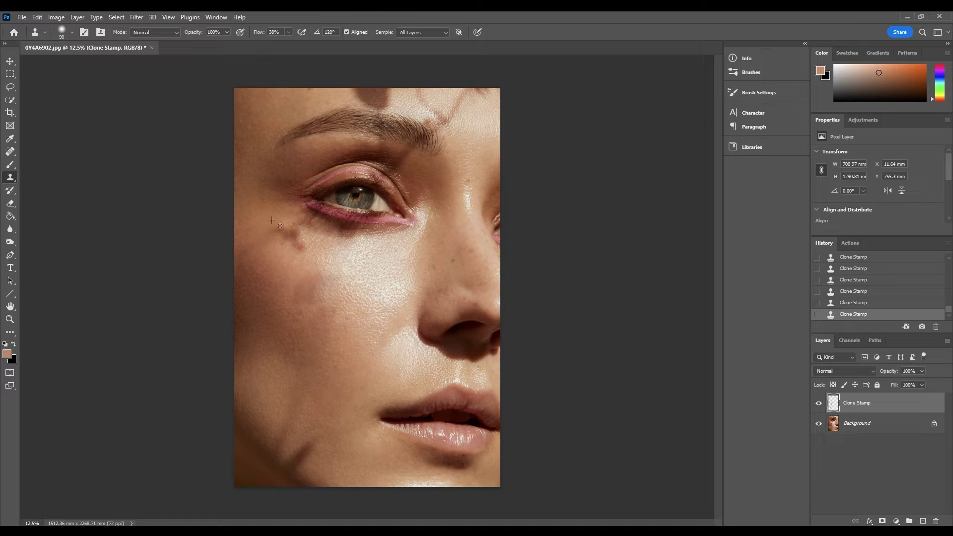
pyautogui.moveTo(289, 232)
pyautogui.mouseDown()
pyautogui.moveTo(293, 224)
pyautogui.moveTo(287, 232)
pyautogui.moveTo(302, 251)
pyautogui.mouseUp()
pyautogui.keyDown('alt'); pyautogui.click(282, 252); pyautogui.keyUp('alt')
pyautogui.keyDown('alt'); pyautogui.click(287, 256); pyautogui.keyUp('alt')
pyautogui.keyDown('alt'); pyautogui.click(308, 237); pyautogui.keyUp('alt')
pyautogui.click(286, 236)
pyautogui.moveTo(284, 240); pyautogui.dragTo(292, 236)
pyautogui.keyDown('alt'); pyautogui.click(292, 236); pyautogui.keyUp('alt')
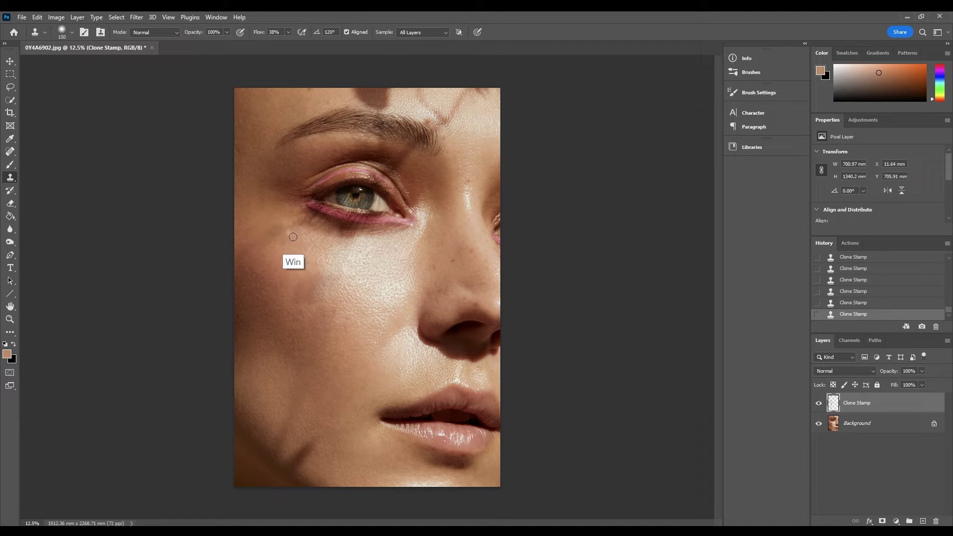
pyautogui.click(279, 227)
pyautogui.click(279, 231)
pyautogui.click(284, 237)
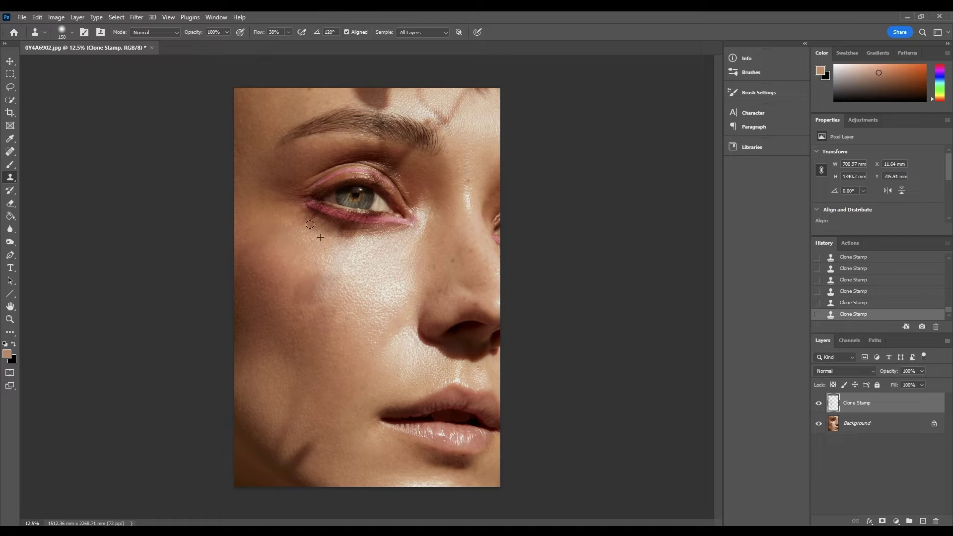
# - Clone over the cheek shadow, under the lower lashes, and at the cheek's left edge
pyautogui.click(309, 303)
pyautogui.moveTo(294, 300); pyautogui.dragTo(321, 279)
pyautogui.keyDown('alt'); pyautogui.click(363, 243); pyautogui.keyUp('alt')
pyautogui.moveTo(340, 232)
pyautogui.mouseDown()
pyautogui.moveTo(319, 227)
pyautogui.moveTo(369, 227)
pyautogui.mouseUp()
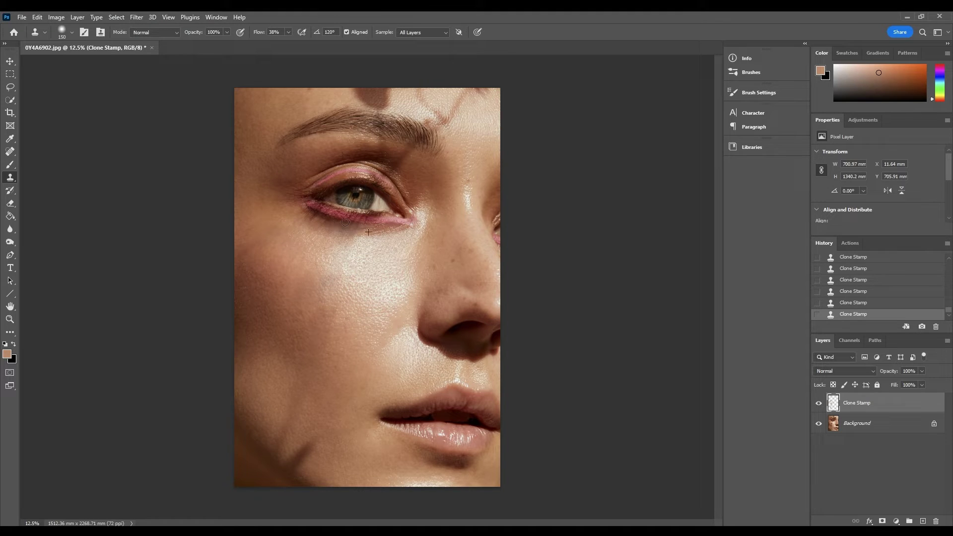
pyautogui.keyDown('alt'); pyautogui.click(232, 255); pyautogui.keyUp('alt')
pyautogui.moveTo(243, 253); pyautogui.dragTo(237, 252)
# - Undo the last stroke and clone away the shadows on the lower cheek and chin
pyautogui.hotkey('ctrl', 'z')
pyautogui.keyDown('alt'); pyautogui.click(311, 428); pyautogui.keyUp('alt')
pyautogui.moveTo(280, 442)
pyautogui.mouseDown()
pyautogui.moveTo(309, 448)
pyautogui.moveTo(303, 468)
pyautogui.moveTo(271, 472)
pyautogui.moveTo(298, 473)
pyautogui.mouseUp()
pyautogui.keyDown('alt'); pyautogui.click(308, 454); pyautogui.keyUp('alt')
# - Clone clean skin over the forehead shadow line and the marks beside the inner brow
pyautogui.keyDown('alt'); pyautogui.click(461, 114); pyautogui.keyUp('alt')
pyautogui.moveTo(448, 124)
pyautogui.mouseDown()
pyautogui.moveTo(455, 106)
pyautogui.moveTo(436, 113)
pyautogui.moveTo(423, 103)
pyautogui.moveTo(436, 112)
pyautogui.moveTo(424, 105)
pyautogui.moveTo(441, 124)
pyautogui.mouseUp()
pyautogui.press('alt')
pyautogui.keyDown('alt'); pyautogui.click(416, 110); pyautogui.keyUp('alt')
pyautogui.keyDown('alt'); pyautogui.click(418, 113); pyautogui.keyUp('alt')
pyautogui.click(436, 108)
pyautogui.keyDown('alt'); pyautogui.click(484, 105); pyautogui.keyUp('alt')
pyautogui.moveTo(485, 94)
pyautogui.mouseDown()
pyautogui.moveTo(467, 93)
pyautogui.moveTo(481, 87)
pyautogui.mouseUp()
pyautogui.keyDown('alt'); pyautogui.click(478, 115); pyautogui.keyUp('alt')
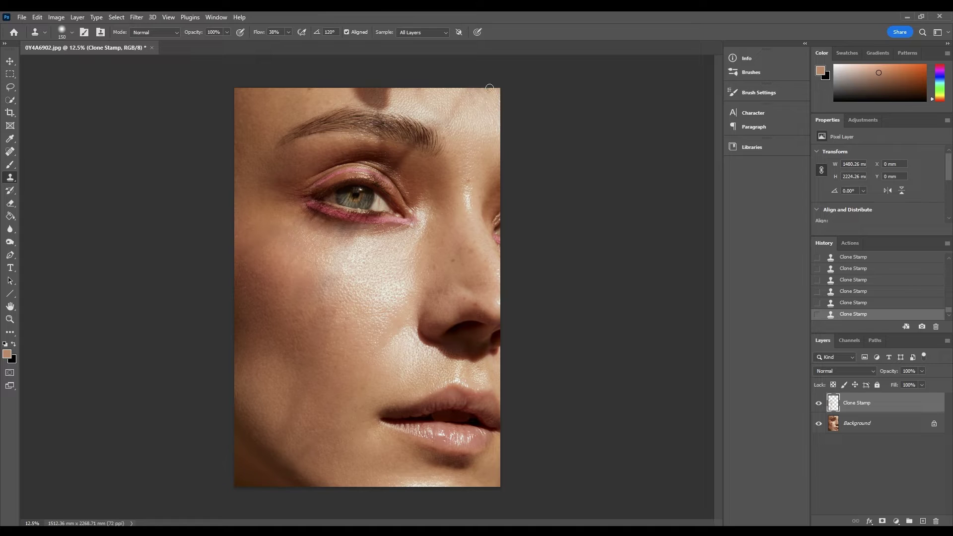
# - Cover the dark hanging shadow on the forehead with cloned light skin
pyautogui.keyDown('alt'); pyautogui.click(468, 119); pyautogui.keyUp('alt')
pyautogui.moveTo(451, 116); pyautogui.dragTo(455, 108)
pyautogui.keyDown('alt'); pyautogui.click(488, 104); pyautogui.keyUp('alt')
pyautogui.click(487, 91)
pyautogui.keyDown('alt'); pyautogui.click(400, 102); pyautogui.keyUp('alt')
pyautogui.keyDown('alt'); pyautogui.click(398, 100); pyautogui.keyUp('alt')
pyautogui.moveTo(378, 92)
pyautogui.mouseDown()
pyautogui.moveTo(380, 109)
pyautogui.moveTo(385, 100)
pyautogui.mouseUp()
pyautogui.keyDown('alt'); pyautogui.click(395, 106); pyautogui.keyUp('alt')
pyautogui.keyDown('alt'); pyautogui.click(403, 103); pyautogui.keyUp('alt')
# - Clone away the dark spot and smooth the skin just above the brow
pyautogui.keyDown('alt'); pyautogui.click(356, 97); pyautogui.keyUp('alt')
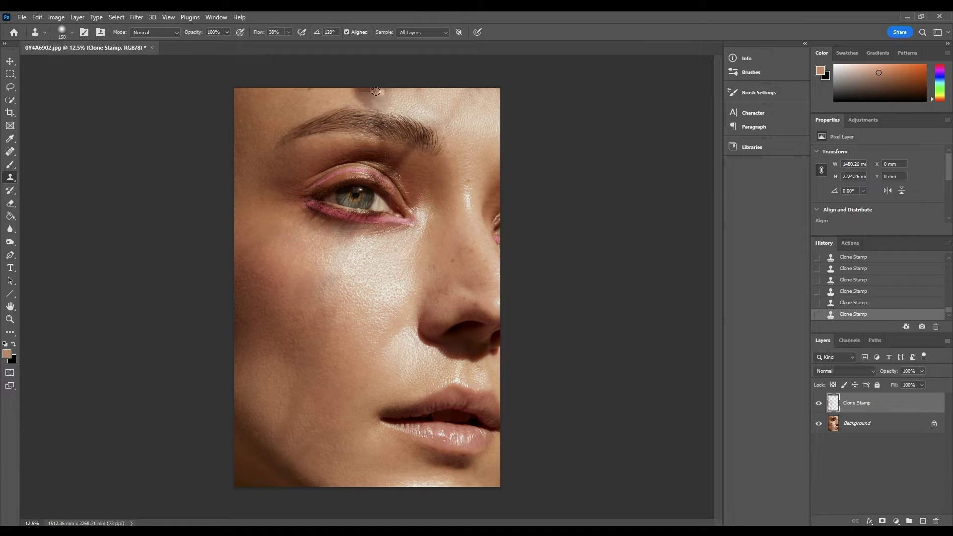
pyautogui.moveTo(376, 91)
pyautogui.mouseDown()
pyautogui.moveTo(360, 95)
pyautogui.moveTo(377, 97)
pyautogui.moveTo(368, 106)
pyautogui.moveTo(382, 90)
pyautogui.moveTo(369, 94)
pyautogui.mouseUp()
pyautogui.keyDown('alt'); pyautogui.click(350, 93); pyautogui.keyUp('alt')
pyautogui.keyDown('alt'); pyautogui.click(365, 99); pyautogui.keyUp('alt')
pyautogui.keyDown('alt'); pyautogui.click(338, 96); pyautogui.keyUp('alt')
pyautogui.keyDown('alt'); pyautogui.click(395, 107); pyautogui.keyUp('alt')
pyautogui.keyDown('alt'); pyautogui.click(405, 104); pyautogui.keyUp('alt')
pyautogui.keyDown('alt'); pyautogui.click(340, 95); pyautogui.keyUp('alt')
pyautogui.keyDown('alt'); pyautogui.click(335, 100); pyautogui.keyUp('alt')
pyautogui.hotkey('ctrl', 'z')
# - Smooth the skin near the inner brow and under the brow
pyautogui.keyDown('alt'); pyautogui.click(425, 169); pyautogui.keyUp('alt')
pyautogui.moveTo(396, 164)
pyautogui.mouseDown()
pyautogui.moveTo(424, 137)
pyautogui.moveTo(408, 155)
pyautogui.moveTo(418, 133)
pyautogui.moveTo(386, 143)
pyautogui.moveTo(393, 149)
pyautogui.mouseUp()
pyautogui.keyDown('alt'); pyautogui.click(414, 165); pyautogui.keyUp('alt')
pyautogui.keyDown('alt'); pyautogui.click(416, 176); pyautogui.keyUp('alt')
pyautogui.keyDown('alt'); pyautogui.click(421, 182); pyautogui.keyUp('alt')
pyautogui.keyDown('alt'); pyautogui.click(393, 157); pyautogui.keyUp('alt')
pyautogui.keyDown('alt'); pyautogui.click(368, 144); pyautogui.keyUp('alt')
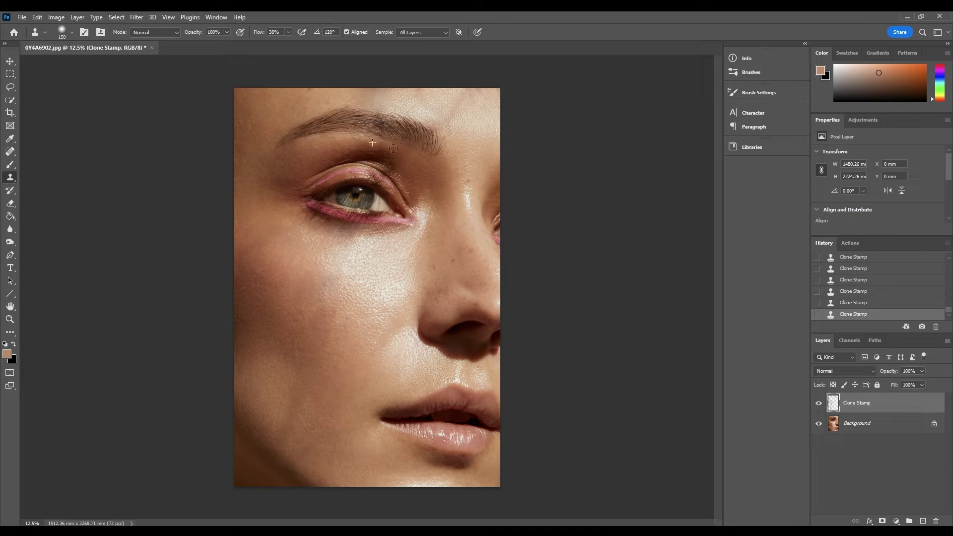
# - Clone over the inner eyelid and inner eye corner, undoing the strokes that looked wrong
pyautogui.keyDown('alt'); pyautogui.click(358, 235); pyautogui.keyUp('alt')
pyautogui.moveTo(333, 226); pyautogui.dragTo(335, 237)
pyautogui.hotkey('ctrl', 'z')
pyautogui.keyDown('alt'); pyautogui.click(395, 189); pyautogui.keyUp('alt')
pyautogui.moveTo(373, 179); pyautogui.dragTo(389, 166)
pyautogui.keyDown('alt'); pyautogui.click(411, 174); pyautogui.keyUp('alt')
pyautogui.hotkey('ctrl', 'z')
pyautogui.keyDown('alt'); pyautogui.click(368, 172); pyautogui.keyUp('alt')
pyautogui.keyDown('alt'); pyautogui.click(407, 177); pyautogui.keyUp('alt')
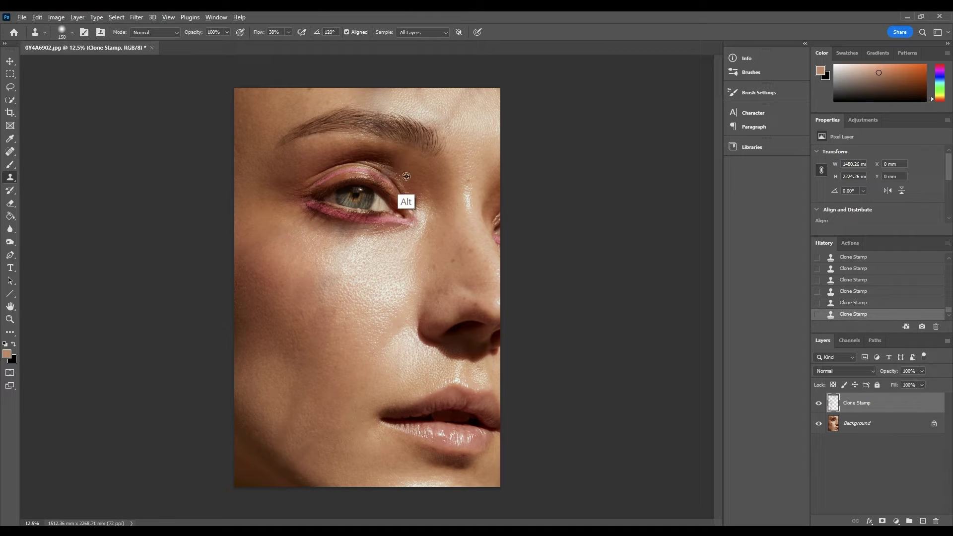
pyautogui.keyDown('alt'); pyautogui.click(425, 199); pyautogui.keyUp('alt')
# - Add a Curves 1 adjustment bent upward to brighten, and invert its mask to black
pyautogui.click(896, 521)
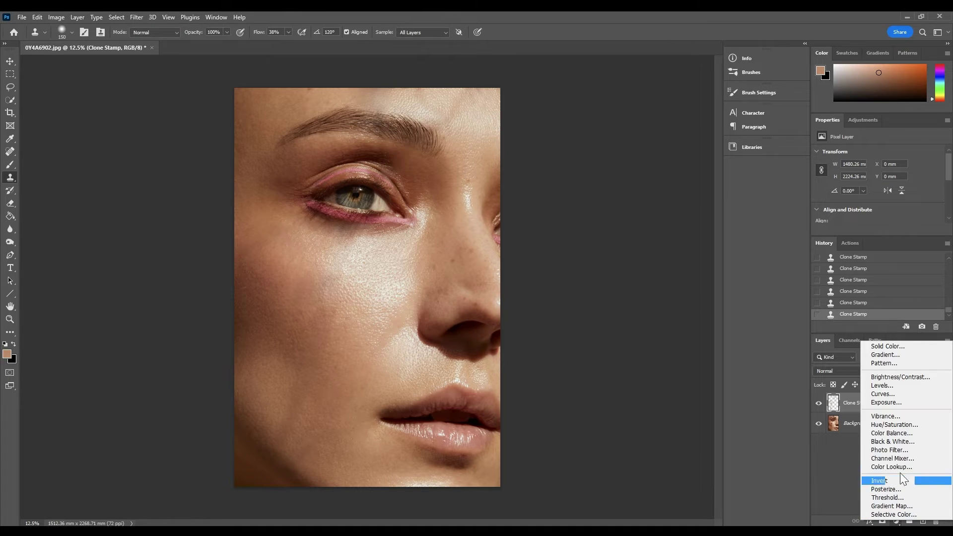
pyautogui.click(899, 393)
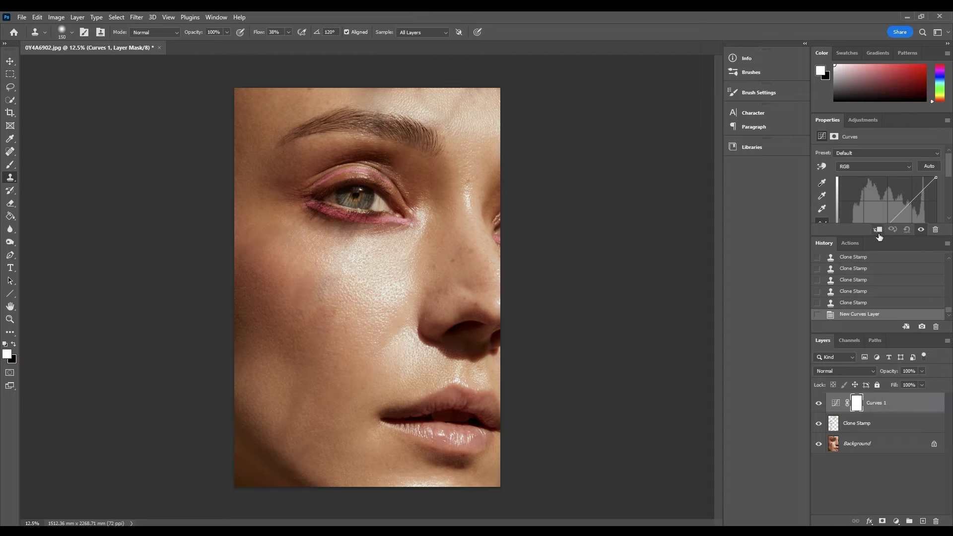
pyautogui.moveTo(865, 236); pyautogui.dragTo(862, 263)
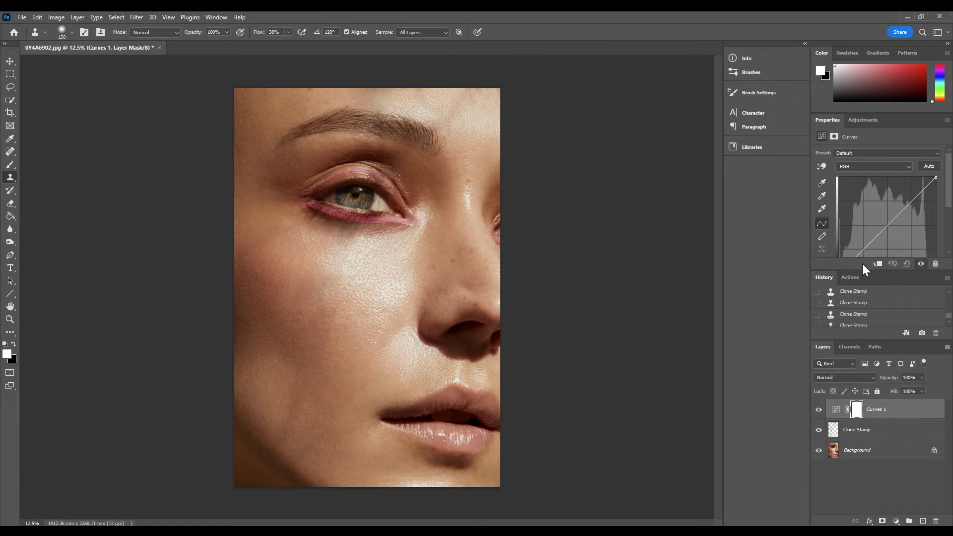
pyautogui.moveTo(904, 211); pyautogui.dragTo(887, 206)
pyautogui.hotkey('ctrl', 'i')
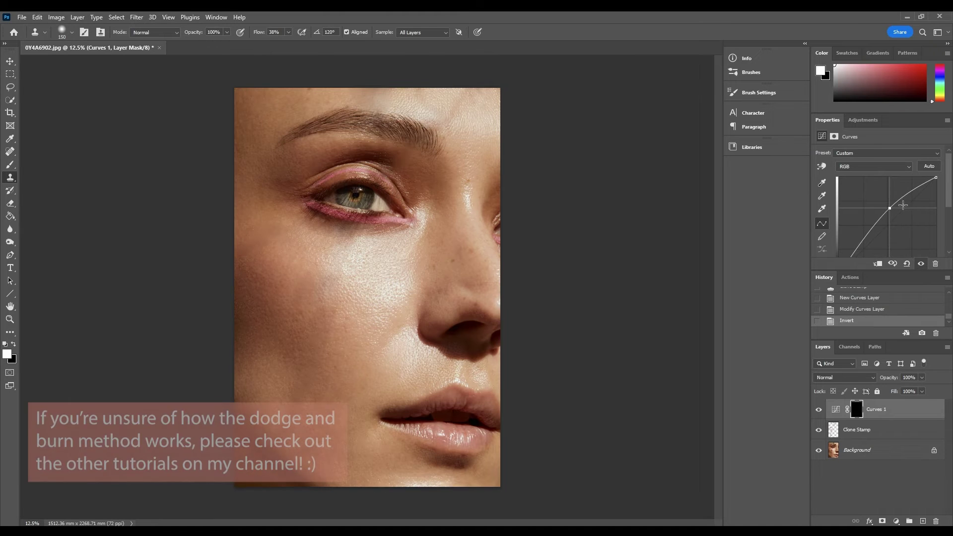
# - Paint white brush strokes on the cheek to reveal the brightening
pyautogui.press('b')
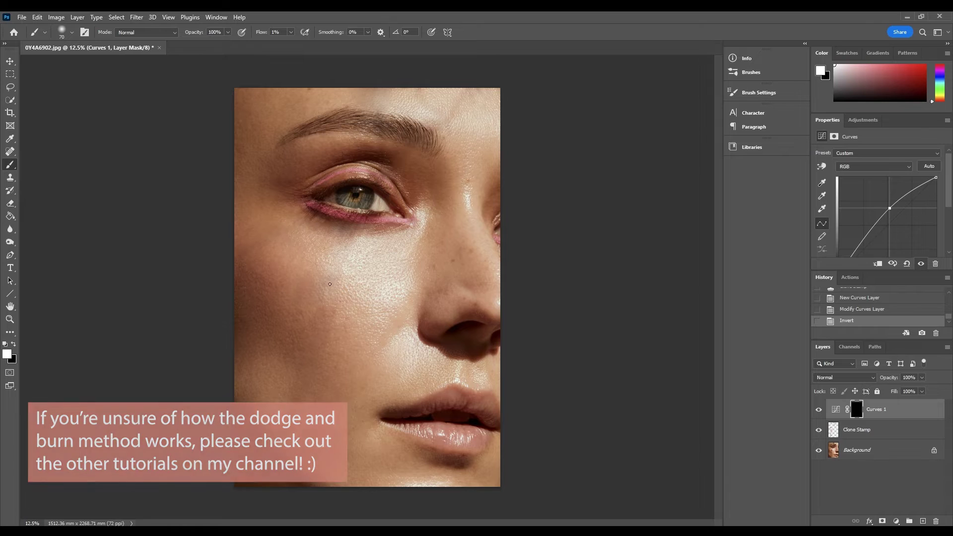
pyautogui.moveTo(335, 272); pyautogui.dragTo(328, 282)
pyautogui.moveTo(329, 281); pyautogui.dragTo(324, 289)
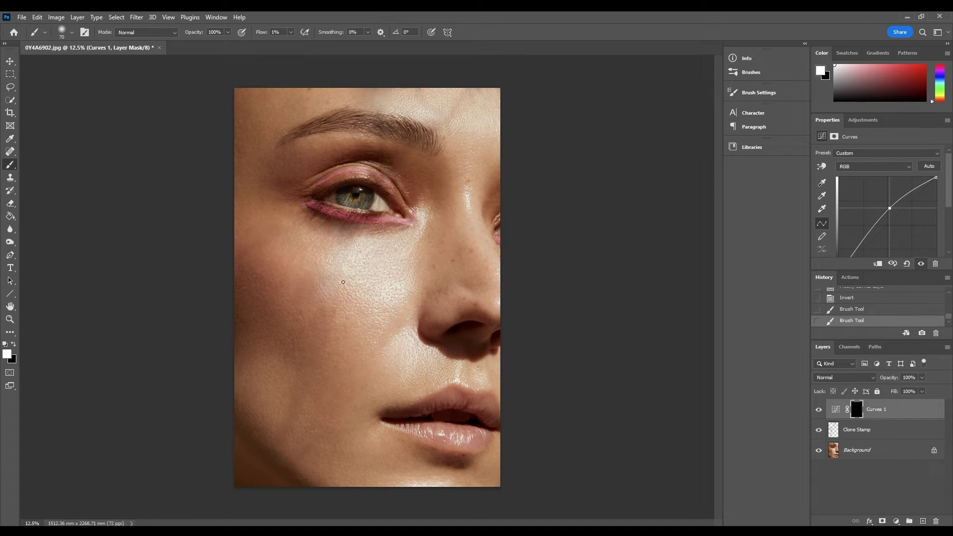
pyautogui.moveTo(343, 282); pyautogui.dragTo(341, 275)
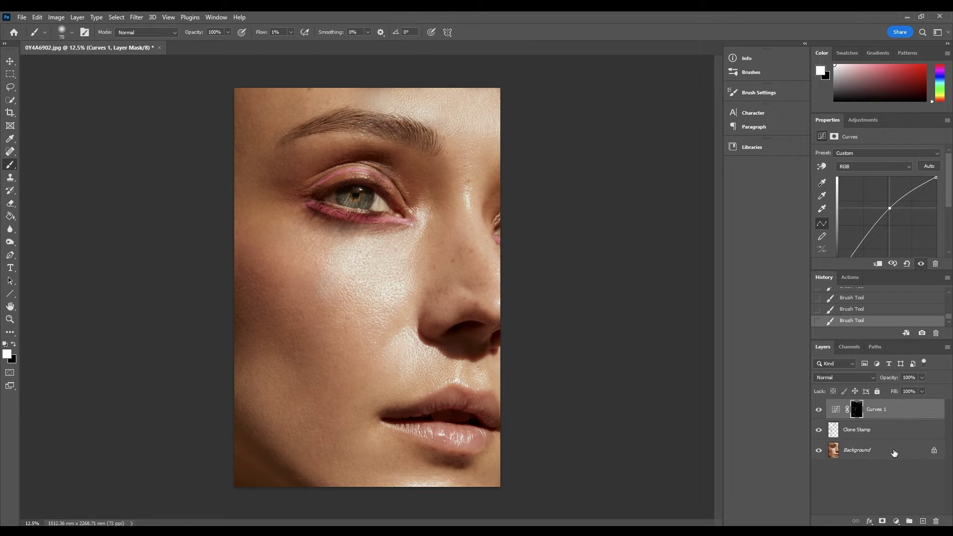
# - Add a Curves 2 layer pulled down to darken, invert its mask, and paint it faintly onto the skin
pyautogui.click(896, 522)
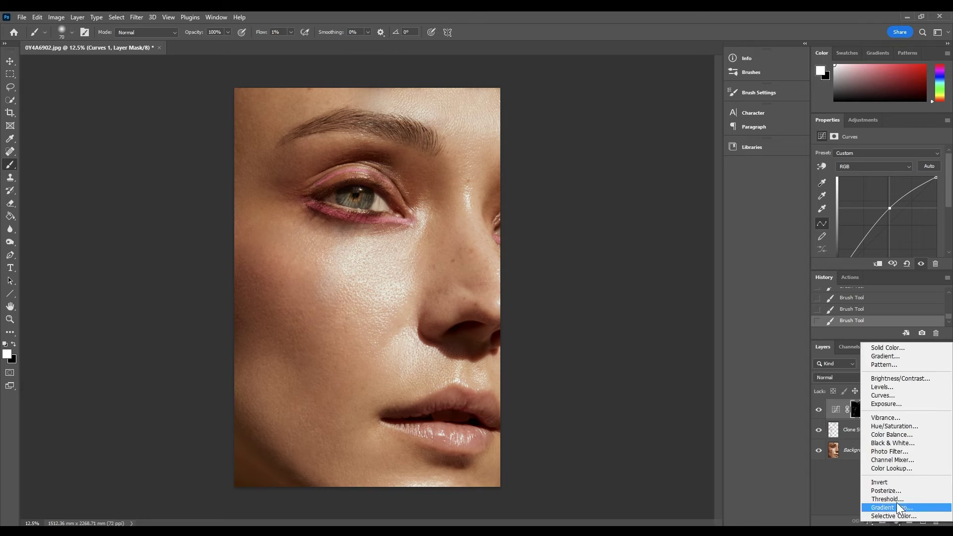
pyautogui.click(892, 394)
pyautogui.moveTo(906, 207); pyautogui.dragTo(906, 221)
pyautogui.hotkey('ctrl', 'i')
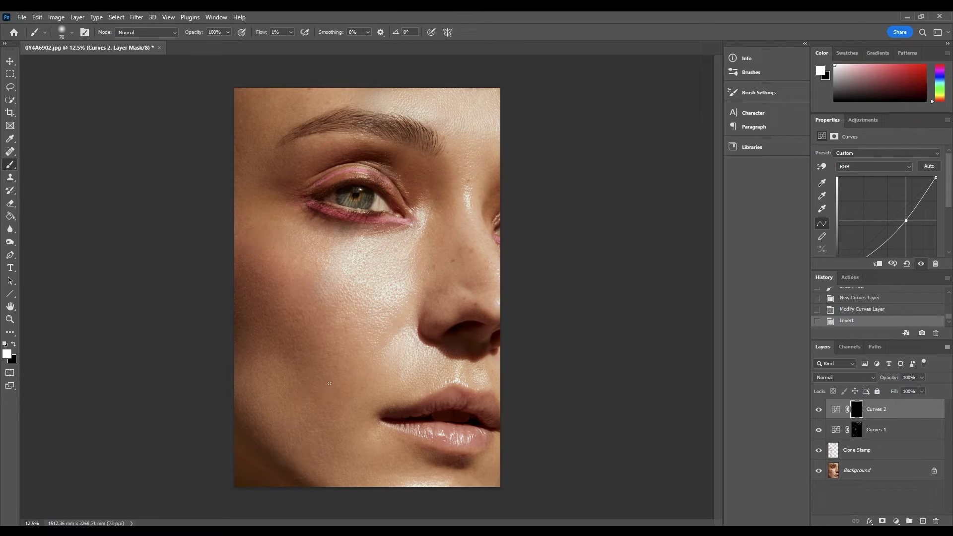
pyautogui.moveTo(327, 393); pyautogui.dragTo(338, 378)
pyautogui.click(893, 431)
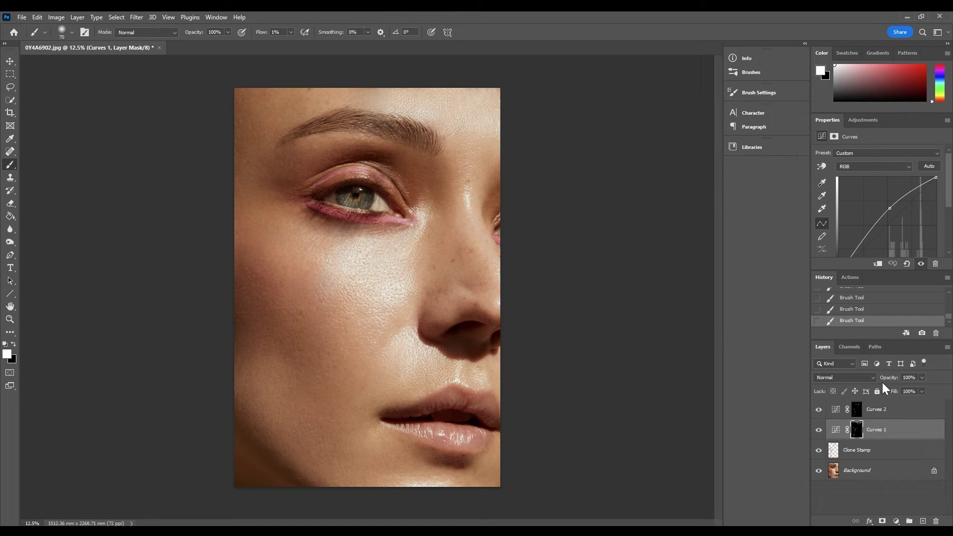
pyautogui.click(893, 410)
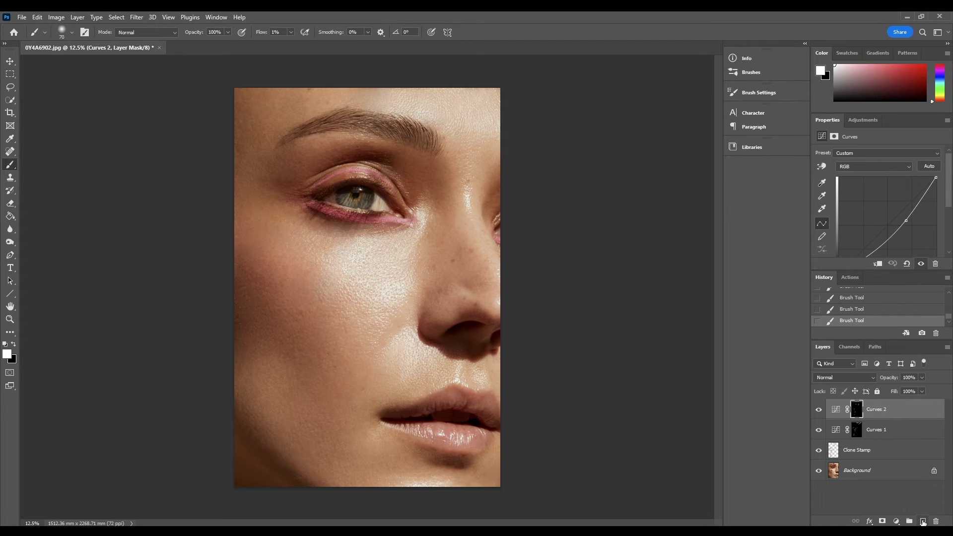
# - Add a new layer named 'Colour' and rename Curves 1 to 'Dodge' and Curves 2 to 'Burn'
pyautogui.click(922, 522)
pyautogui.doubleClick(853, 410)
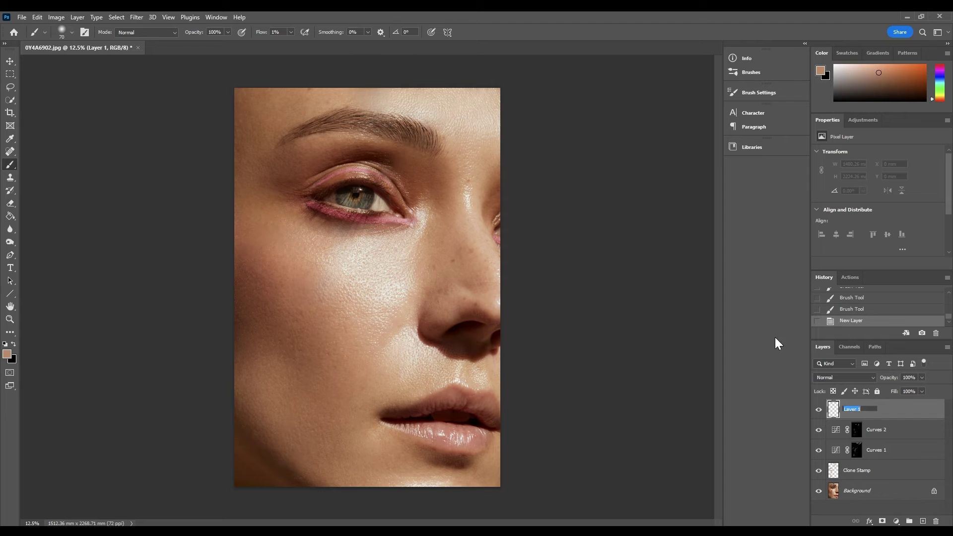
pyautogui.write('Colour')
pyautogui.press('Return')
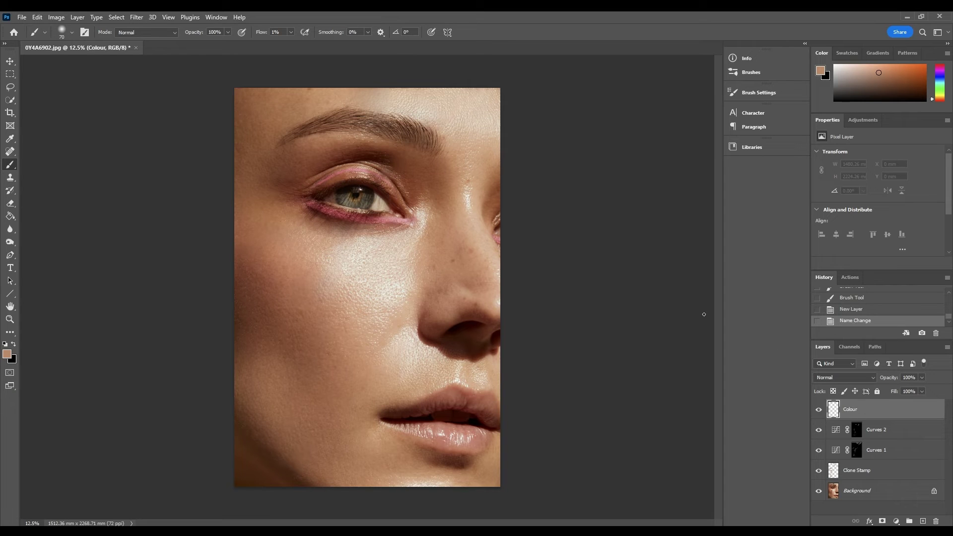
pyautogui.doubleClick(876, 450)
pyautogui.write('Dod')
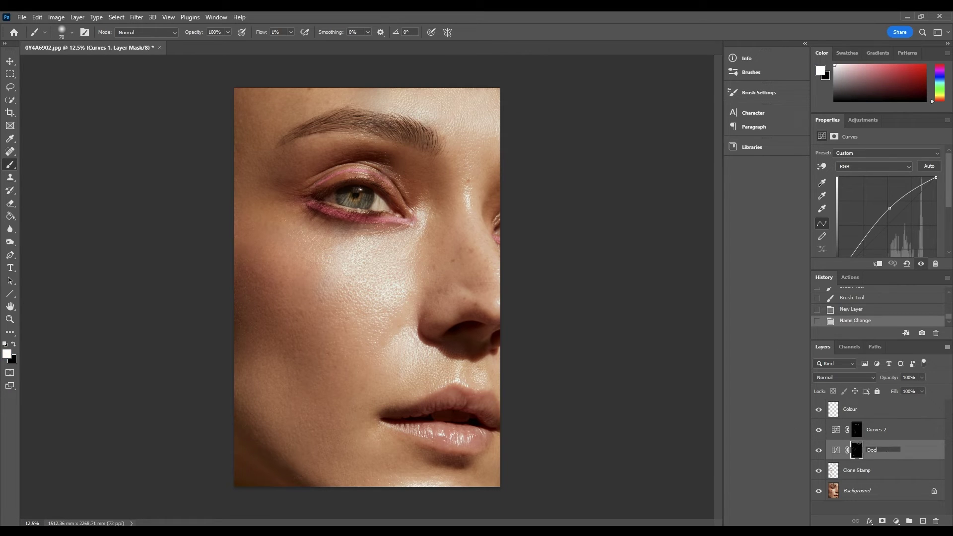
pyautogui.write('ge')
pyautogui.press('Return')
pyautogui.doubleClick(879, 430)
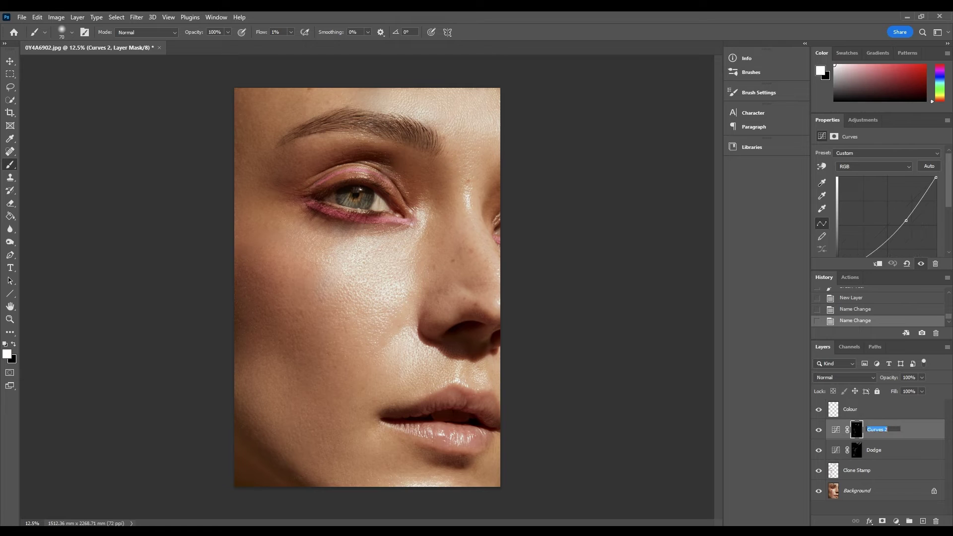
pyautogui.write('Burn')
pyautogui.click(850, 409)
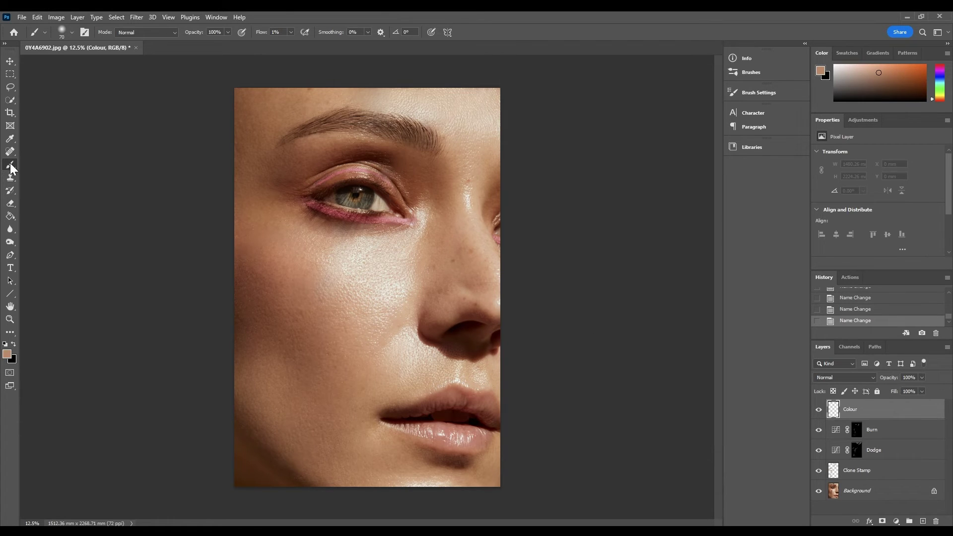
# - Zoom in on the face and set the Colour layer's blend mode to Color
pyautogui.click(72, 32)
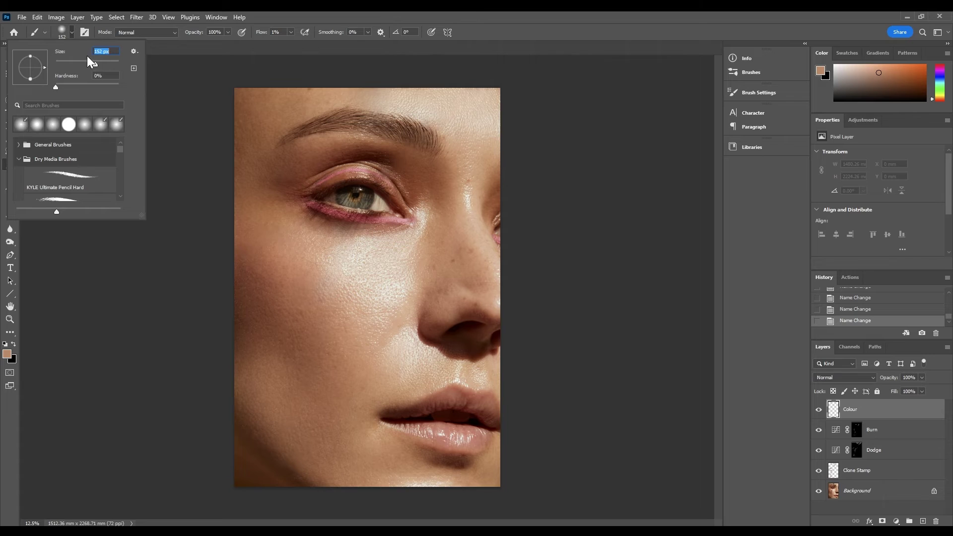
pyautogui.click(74, 29)
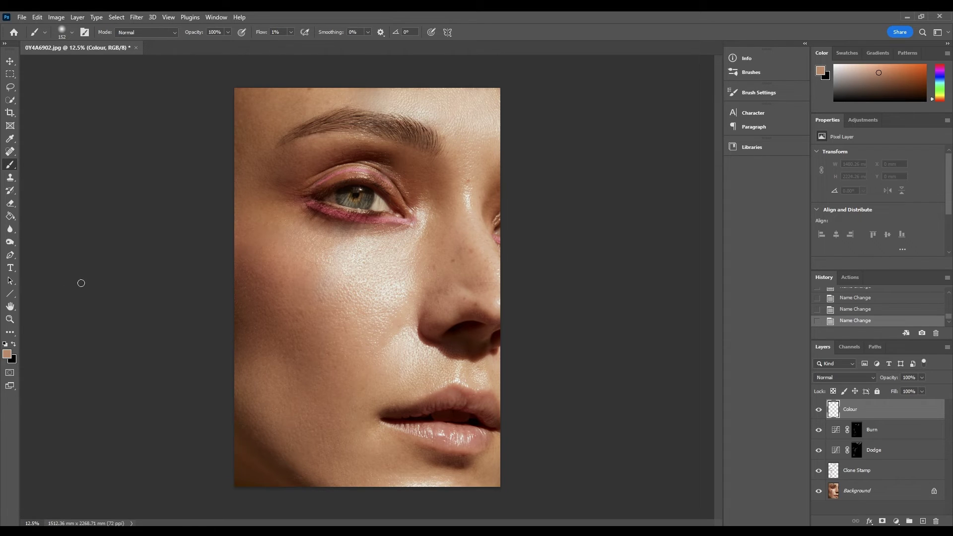
pyautogui.click(10, 320)
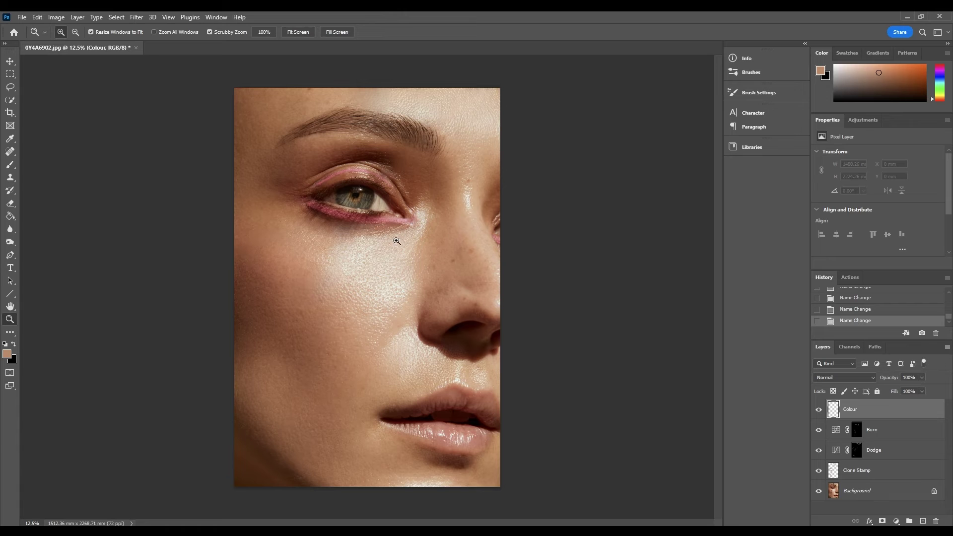
pyautogui.click(332, 254)
pyautogui.press('b')
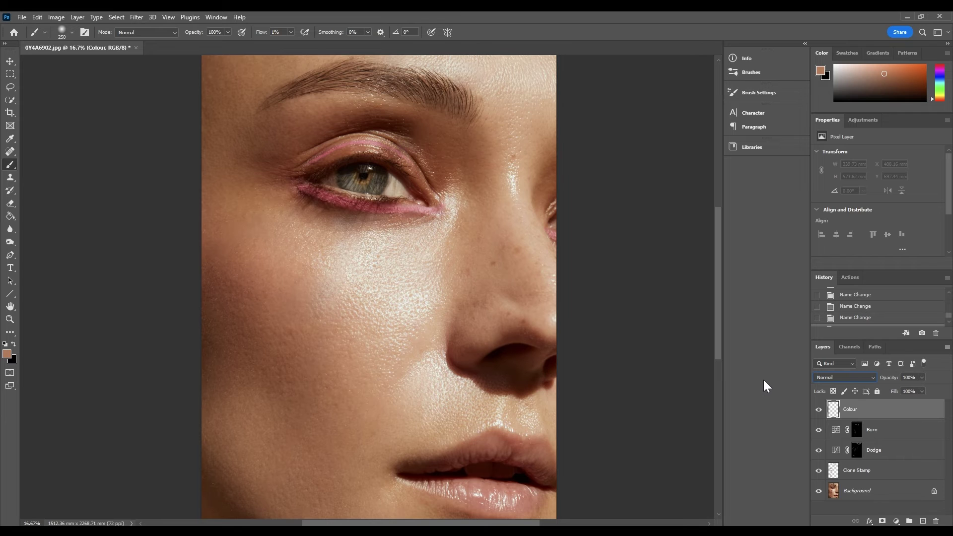
pyautogui.click(835, 377)
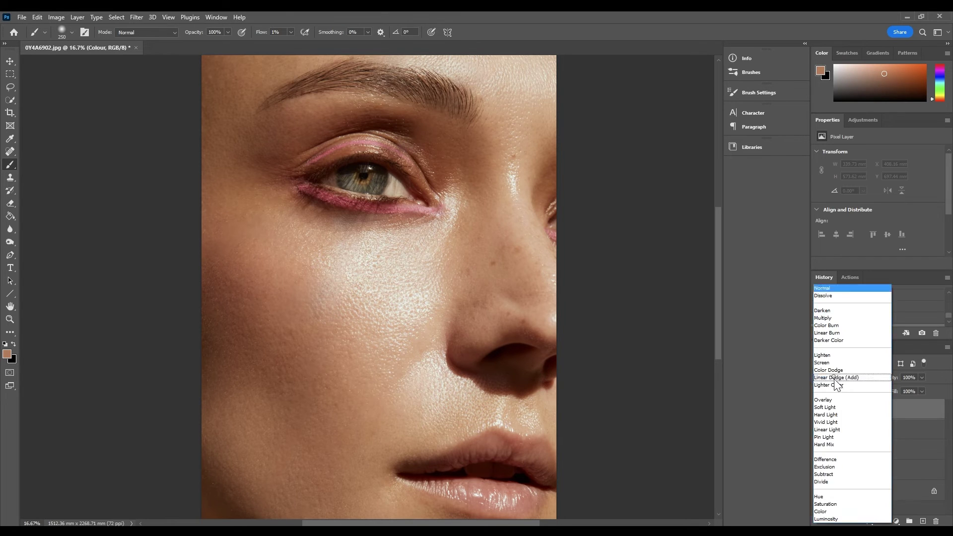
pyautogui.click(820, 511)
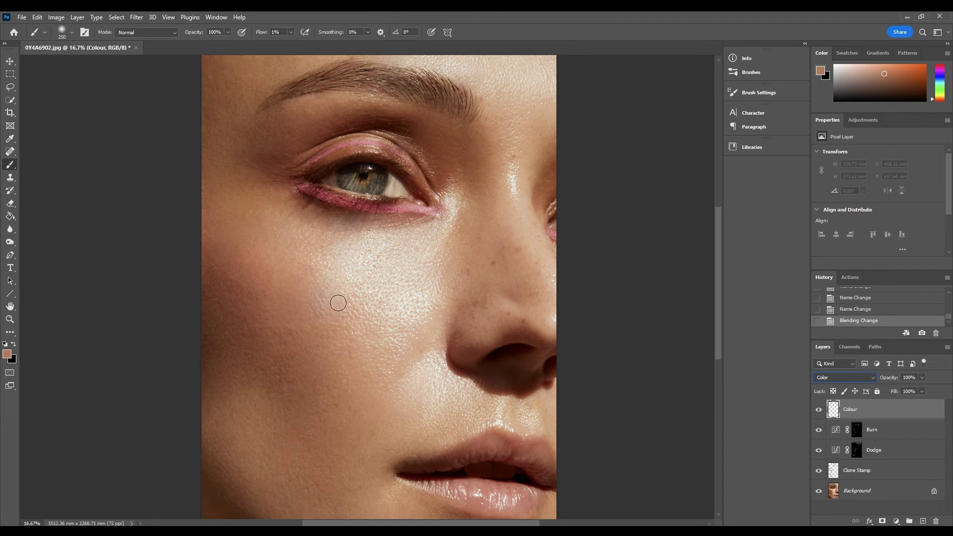
pyautogui.press('alt')
# - Sample skin colour from the cheek and paint it over the cheek and up under the eye
pyautogui.keyDown('alt'); pyautogui.click(388, 271); pyautogui.keyUp('alt')
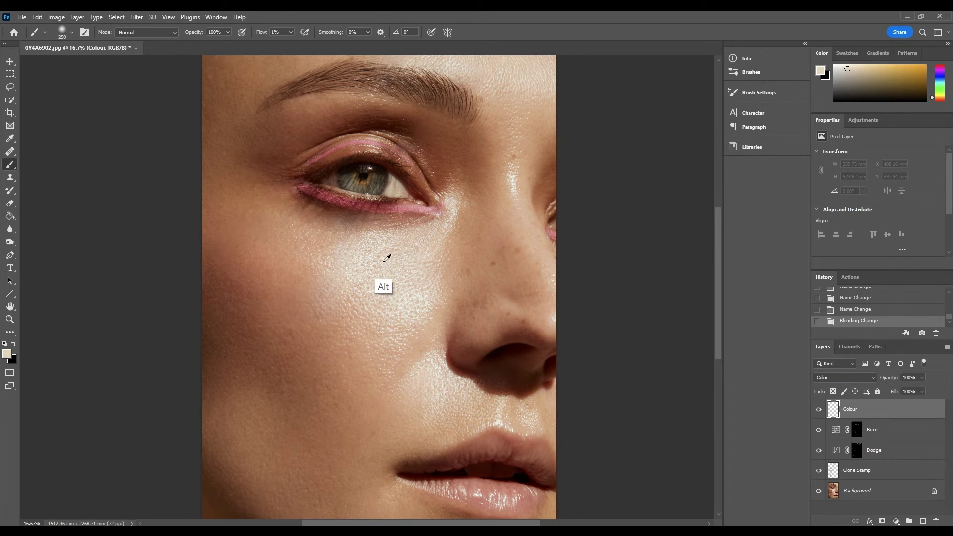
pyautogui.keyDown('alt'); pyautogui.click(367, 276); pyautogui.keyUp('alt')
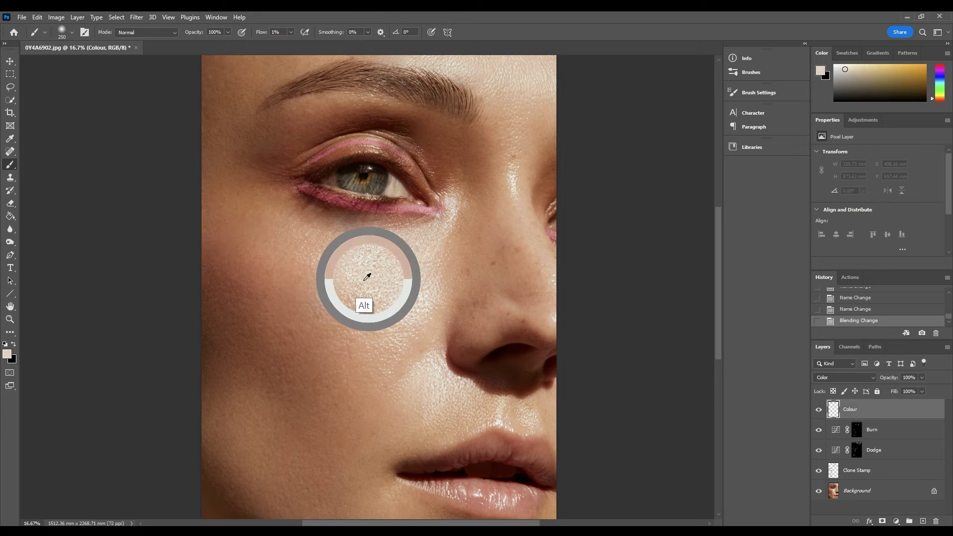
pyautogui.keyDown('alt'); pyautogui.click(375, 253); pyautogui.keyUp('alt')
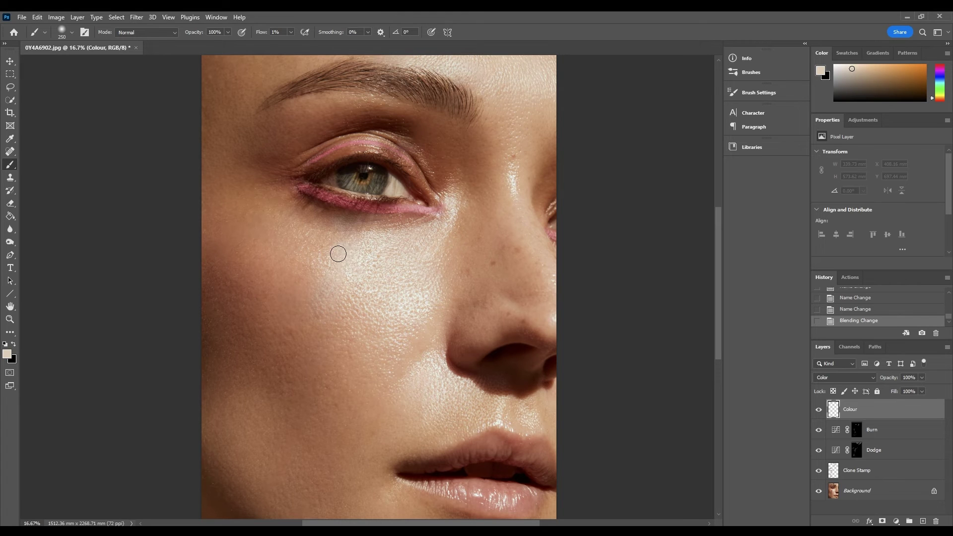
pyautogui.moveTo(350, 242)
pyautogui.mouseDown()
pyautogui.moveTo(328, 258)
pyautogui.moveTo(355, 266)
pyautogui.mouseUp()
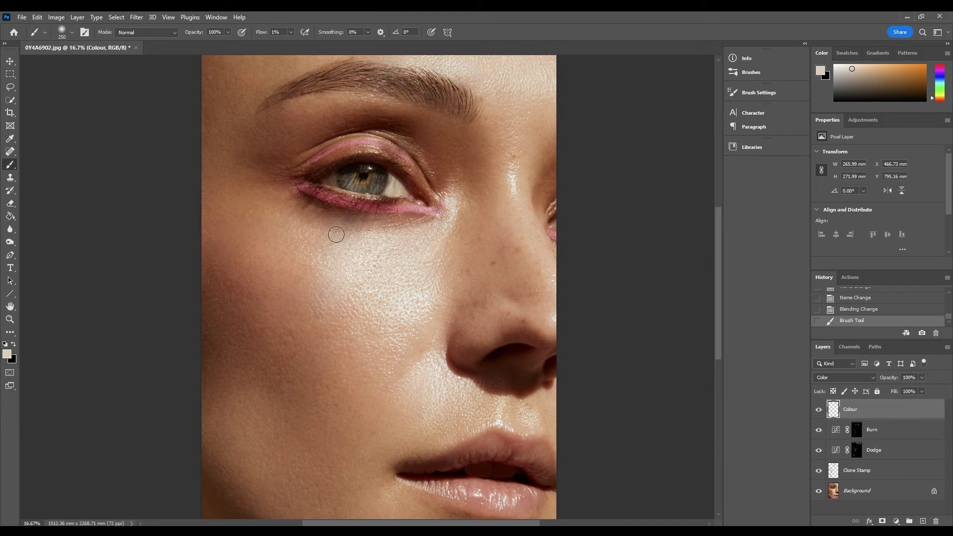
pyautogui.moveTo(336, 234)
pyautogui.mouseDown()
pyautogui.moveTo(367, 252)
pyautogui.moveTo(363, 265)
pyautogui.moveTo(373, 241)
pyautogui.moveTo(357, 279)
pyautogui.moveTo(348, 232)
pyautogui.mouseUp()
pyautogui.press('alt')
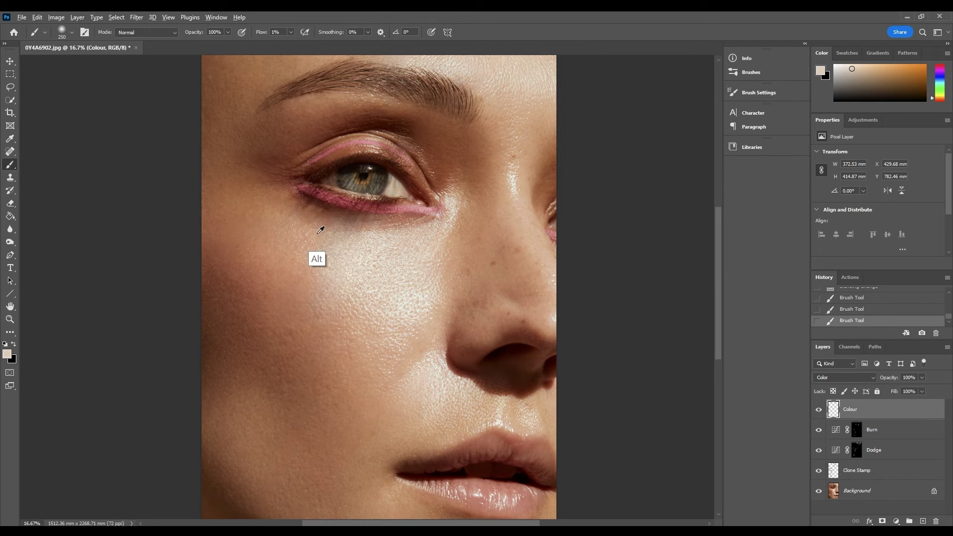
pyautogui.keyDown('alt'); pyautogui.click(320, 230); pyautogui.keyUp('alt')
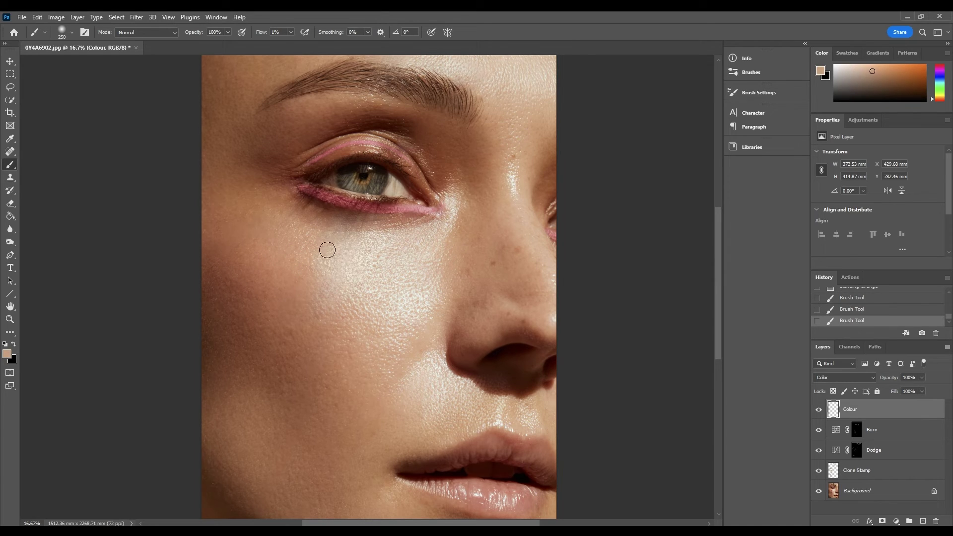
pyautogui.moveTo(347, 244)
pyautogui.mouseDown()
pyautogui.moveTo(327, 213)
pyautogui.moveTo(335, 226)
pyautogui.moveTo(311, 225)
pyautogui.moveTo(343, 236)
pyautogui.mouseUp()
# - Resample lighter and darker skin tones, repaint the cheek after an undo, and brush under the eye
pyautogui.keyDown('alt'); pyautogui.click(314, 271); pyautogui.keyUp('alt')
pyautogui.moveTo(323, 267)
pyautogui.mouseDown()
pyautogui.moveTo(323, 247)
pyautogui.moveTo(329, 271)
pyautogui.moveTo(342, 263)
pyautogui.moveTo(315, 304)
pyautogui.moveTo(304, 274)
pyautogui.moveTo(345, 308)
pyautogui.mouseUp()
pyautogui.press('alt')
pyautogui.keyDown('alt'); pyautogui.click(355, 363); pyautogui.keyUp('alt')
pyautogui.hotkey('ctrl', 'z')
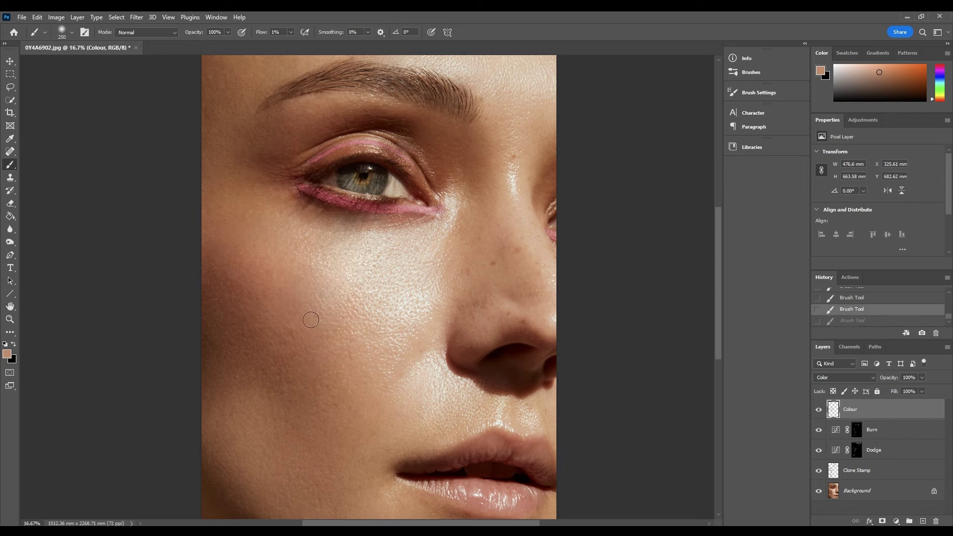
pyautogui.moveTo(310, 320)
pyautogui.mouseDown()
pyautogui.moveTo(311, 270)
pyautogui.moveTo(326, 283)
pyautogui.moveTo(297, 283)
pyautogui.mouseUp()
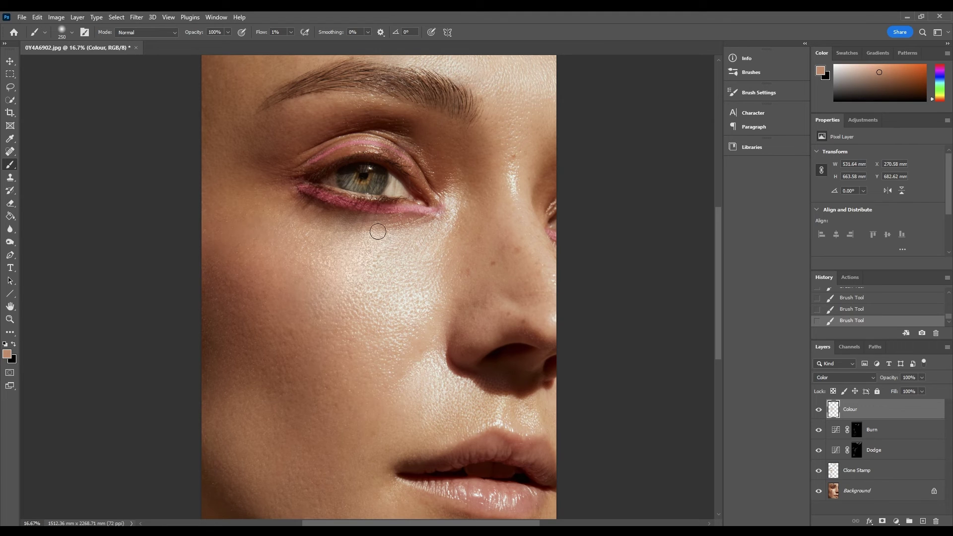
pyautogui.moveTo(378, 232); pyautogui.dragTo(396, 229)
pyautogui.moveTo(321, 211); pyautogui.dragTo(383, 219)
# - Toggle the Colour layer to compare before and after, then add more skin-tone strokes on the cheek
pyautogui.click(819, 410)
pyautogui.click(819, 410)
pyautogui.click(819, 411)
pyautogui.click(819, 411)
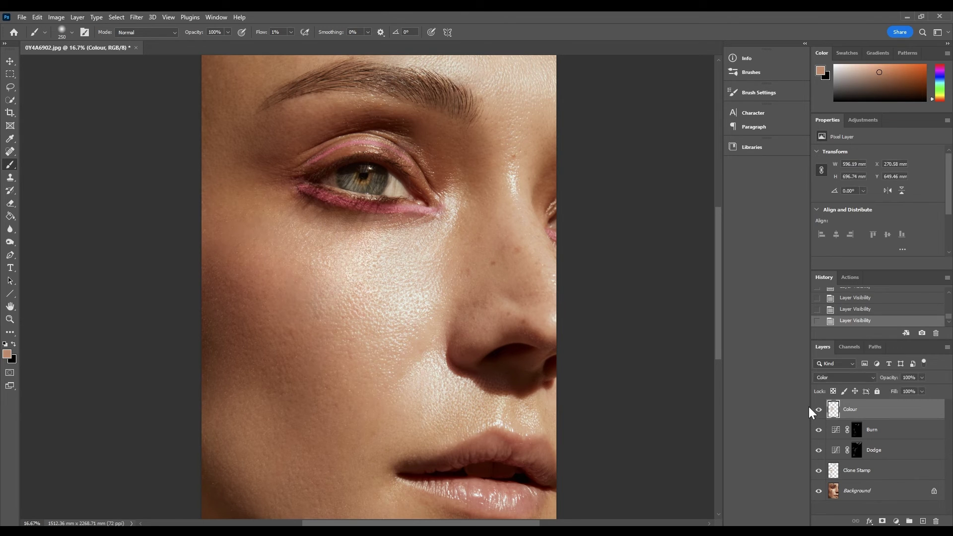
pyautogui.moveTo(393, 242)
pyautogui.mouseDown()
pyautogui.moveTo(343, 301)
pyautogui.moveTo(363, 285)
pyautogui.moveTo(349, 266)
pyautogui.mouseUp()
pyautogui.moveTo(364, 304)
pyautogui.mouseDown()
pyautogui.moveTo(337, 288)
pyautogui.moveTo(339, 299)
pyautogui.mouseUp()
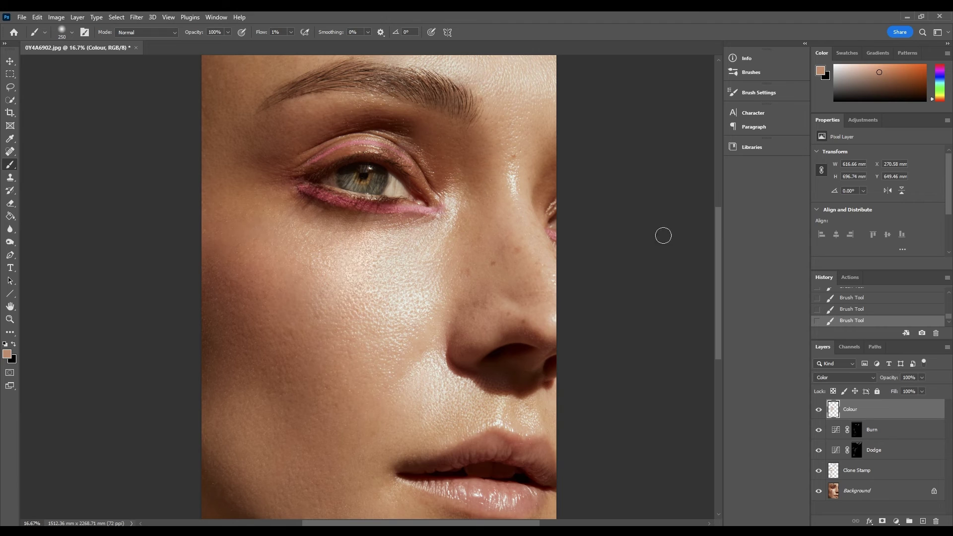
# - Paint skin tone across the upper forehead and sample a light tone near the brow
pyautogui.moveTo(718, 256); pyautogui.dragTo(719, 239)
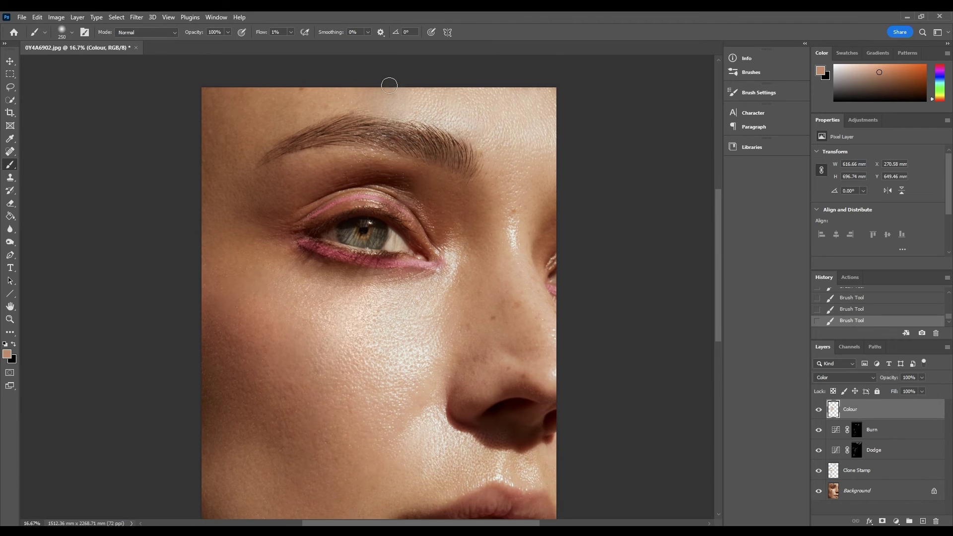
pyautogui.moveTo(389, 85)
pyautogui.mouseDown()
pyautogui.moveTo(372, 104)
pyautogui.moveTo(389, 88)
pyautogui.moveTo(390, 102)
pyautogui.moveTo(407, 105)
pyautogui.moveTo(422, 93)
pyautogui.moveTo(426, 105)
pyautogui.moveTo(374, 92)
pyautogui.moveTo(346, 98)
pyautogui.moveTo(380, 112)
pyautogui.moveTo(500, 111)
pyautogui.moveTo(512, 124)
pyautogui.moveTo(476, 131)
pyautogui.moveTo(388, 90)
pyautogui.mouseUp()
pyautogui.keyDown('alt'); pyautogui.click(350, 90); pyautogui.keyUp('alt')
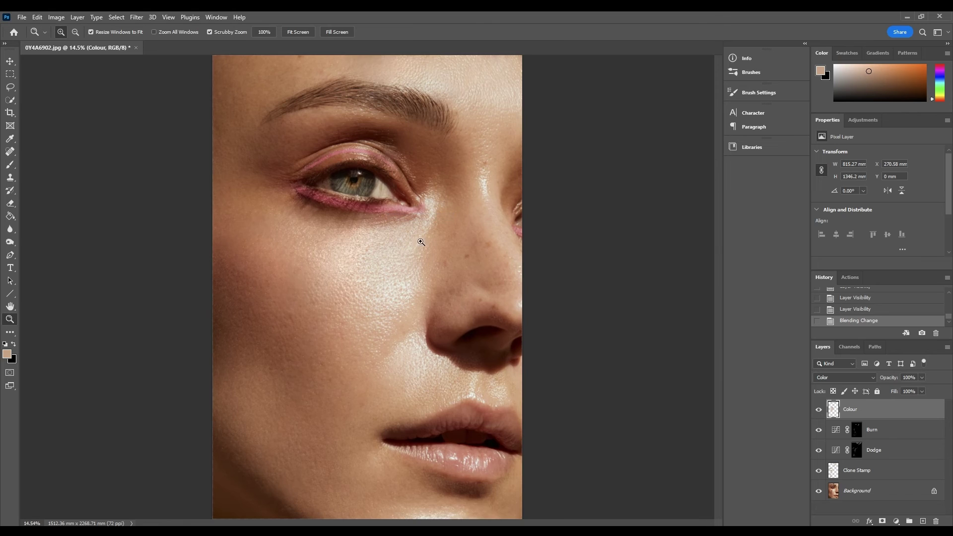
# - Lower the Colour layer's opacity to 49%, then select the Dodge layer mask
pyautogui.rightClick(414, 253)
pyautogui.click(437, 304)
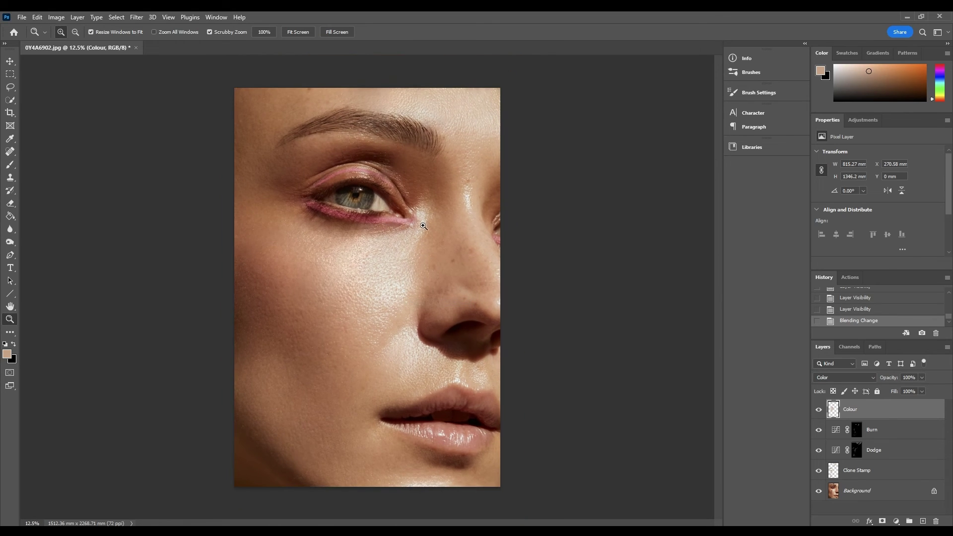
pyautogui.rightClick(429, 224)
pyautogui.click(434, 277)
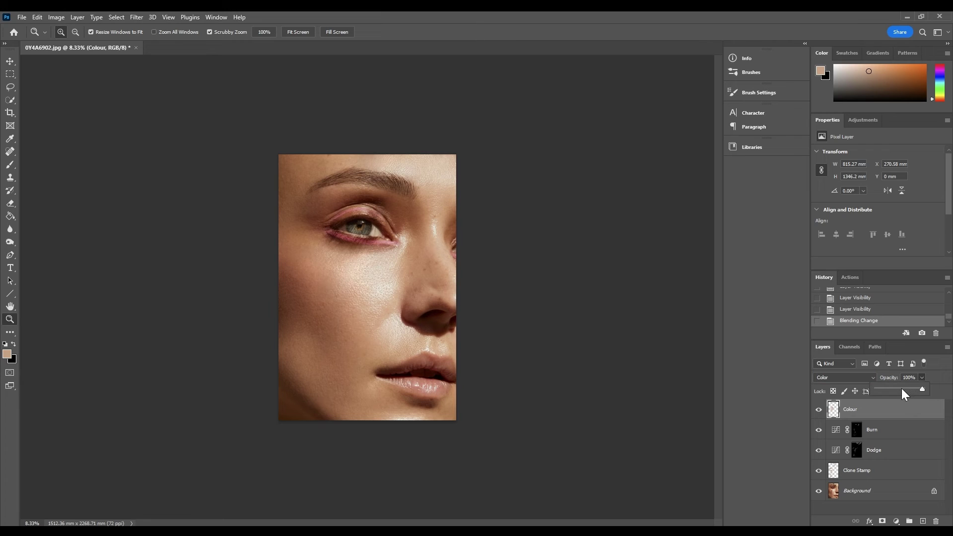
pyautogui.click(901, 389)
pyautogui.moveTo(899, 387); pyautogui.dragTo(901, 387)
pyautogui.click(921, 377)
pyautogui.click(372, 296)
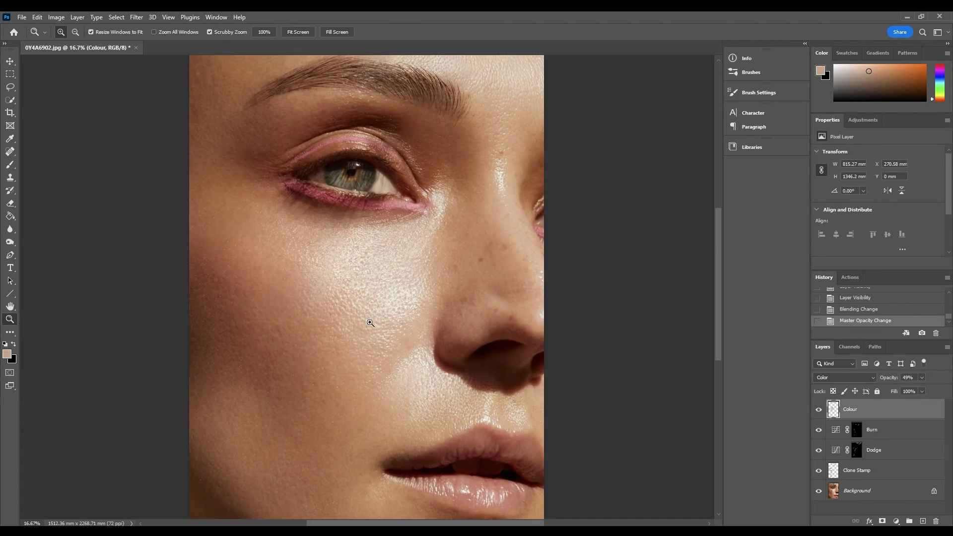
pyautogui.click(888, 452)
# - Paint white at low flow over the cheek on the Dodge mask with an 80 px brush, then select the Burn layer
pyautogui.press('b')
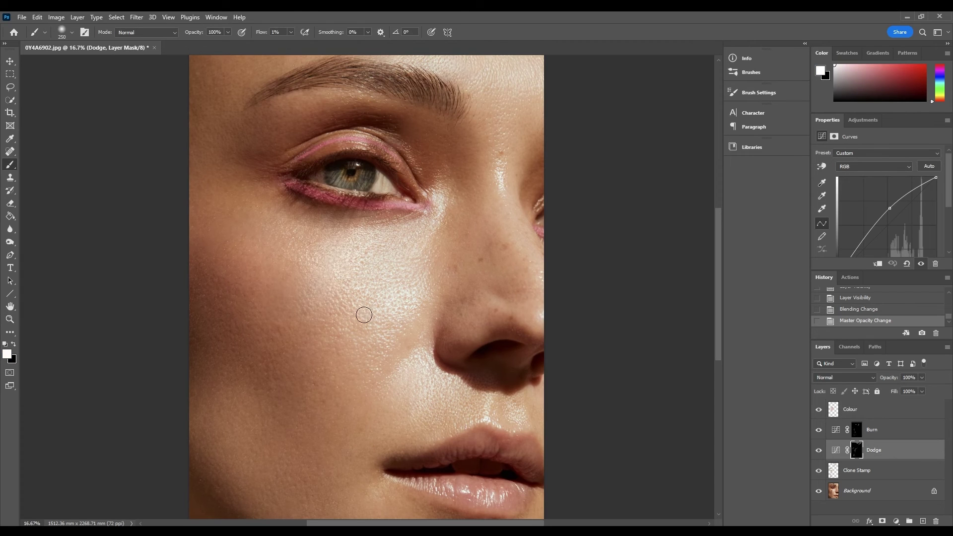
pyautogui.press('[')
pyautogui.press('[')
pyautogui.moveTo(361, 289); pyautogui.dragTo(295, 256)
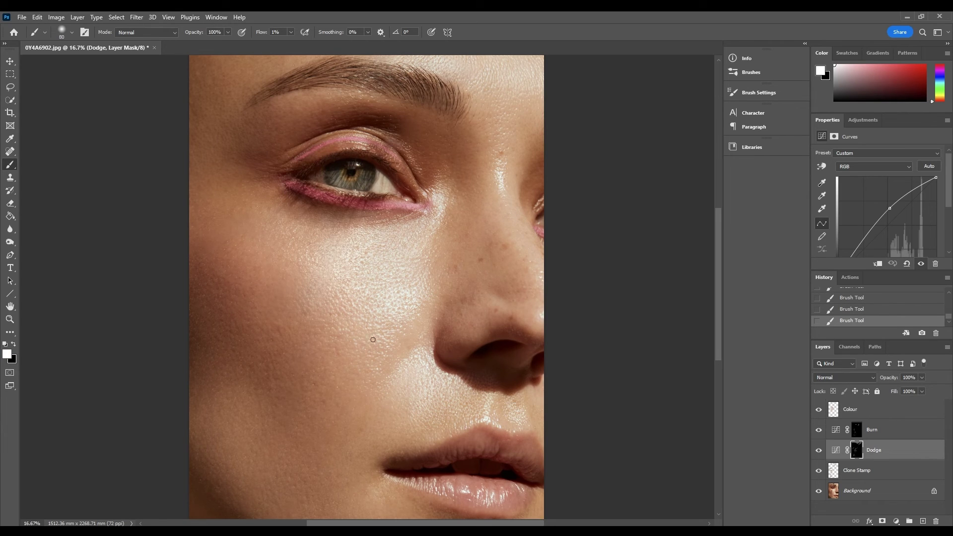
pyautogui.hotkey('ctrl', '-')
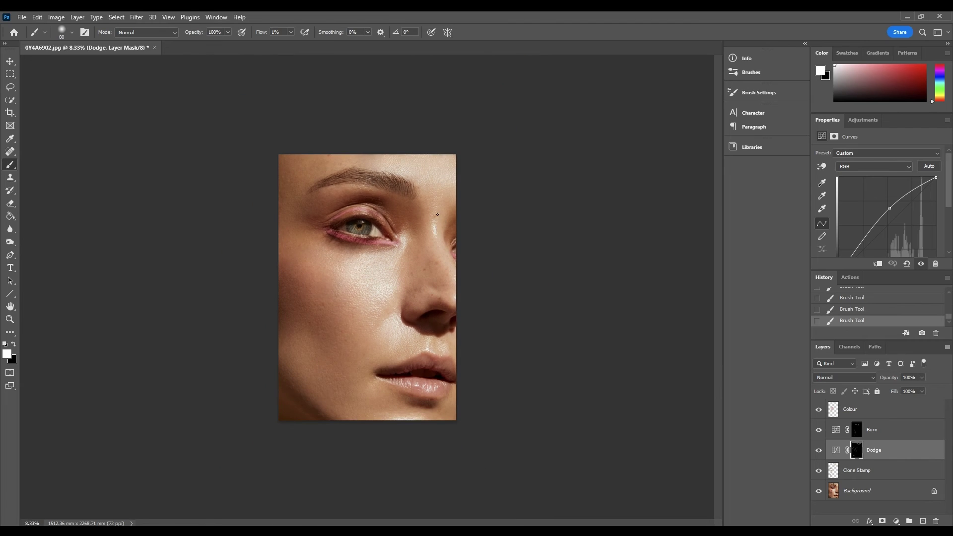
pyautogui.hotkey('alt', ']')
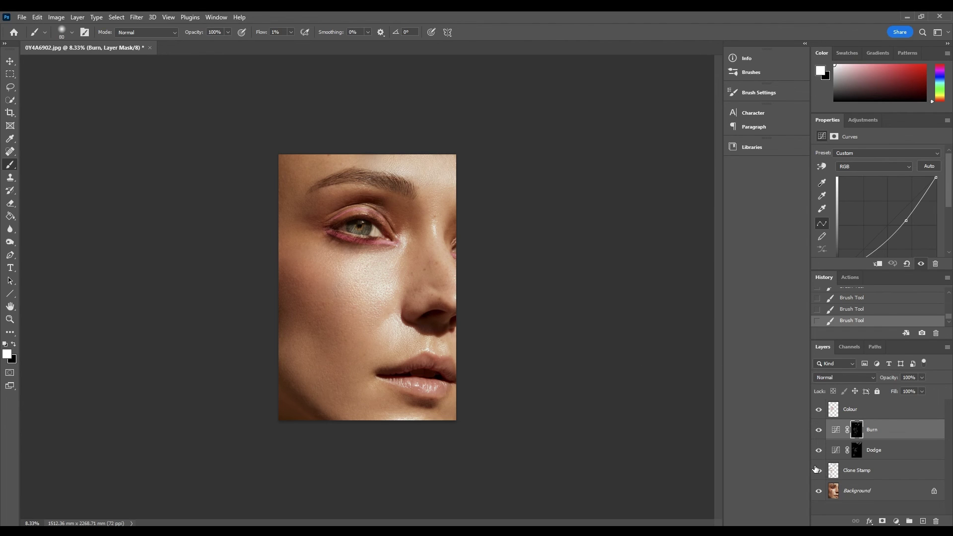
# - Zoom in to 25% on the eye and brow, and select the Dodge mask with the Brush active
pyautogui.press('z')
pyautogui.click(382, 196)
pyautogui.click(377, 144)
pyautogui.click(375, 139)
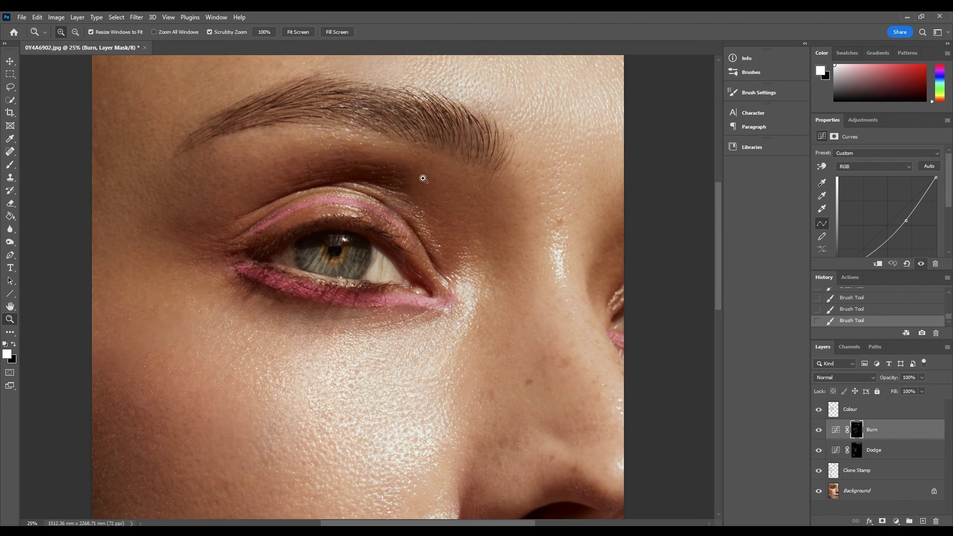
pyautogui.press('b')
pyautogui.click(866, 458)
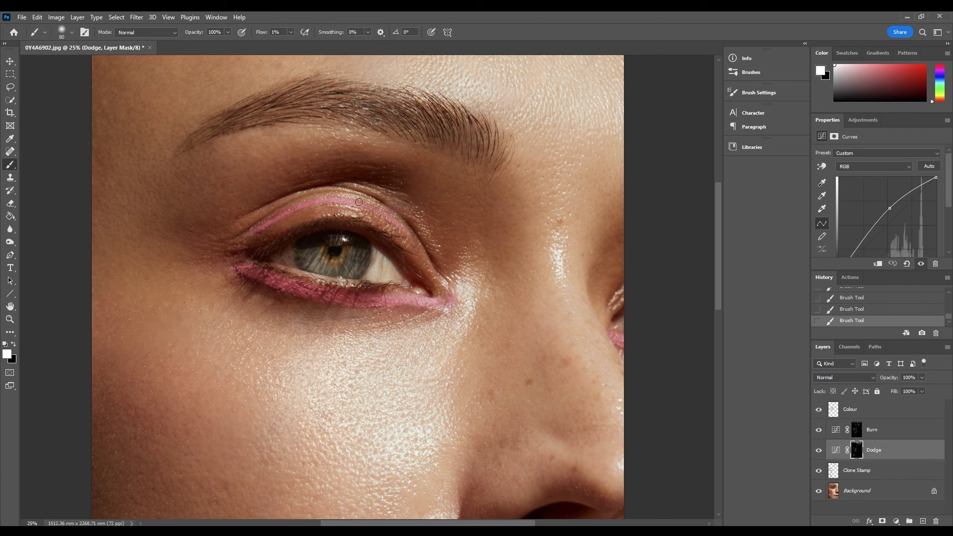
# - Zoom out to 12.5% to show the whole portrait
pyautogui.press('z')
pyautogui.rightClick(447, 213)
pyautogui.click(462, 268)
pyautogui.rightClick(453, 194)
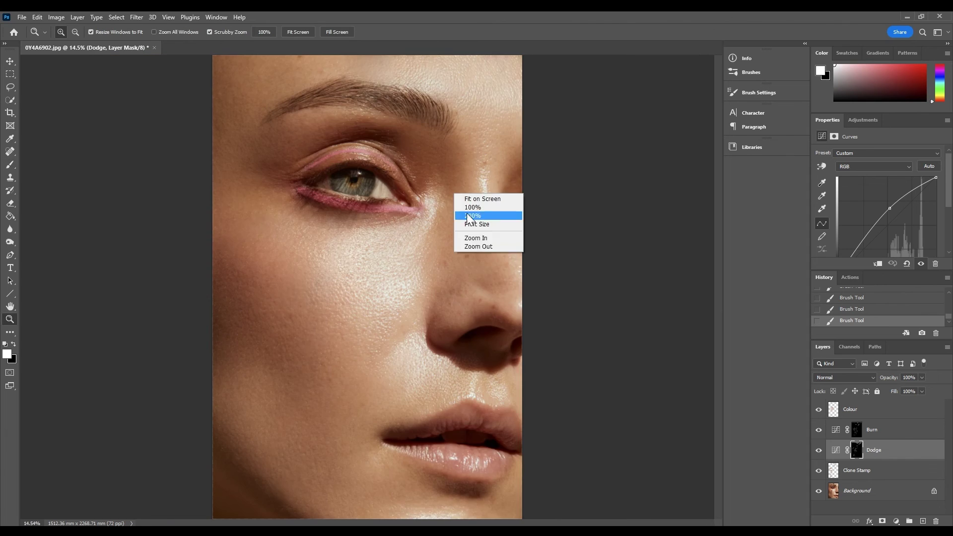
pyautogui.click(468, 247)
pyautogui.rightClick(445, 211)
pyautogui.click(467, 264)
pyautogui.click(469, 258)
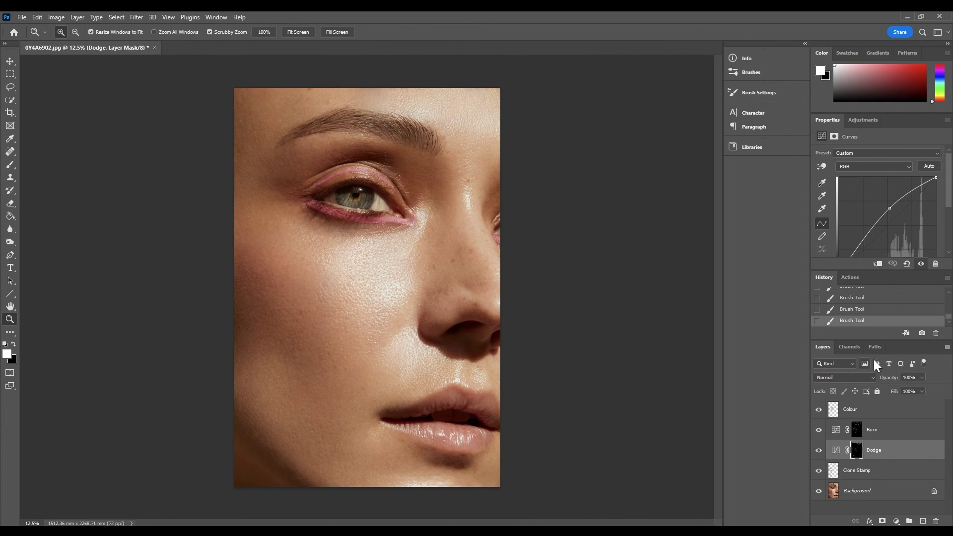
# - Create History Snapshot 1, then switch between the original and Snapshot 1 to compare
pyautogui.click(922, 333)
pyautogui.moveTo(949, 320); pyautogui.dragTo(946, 298)
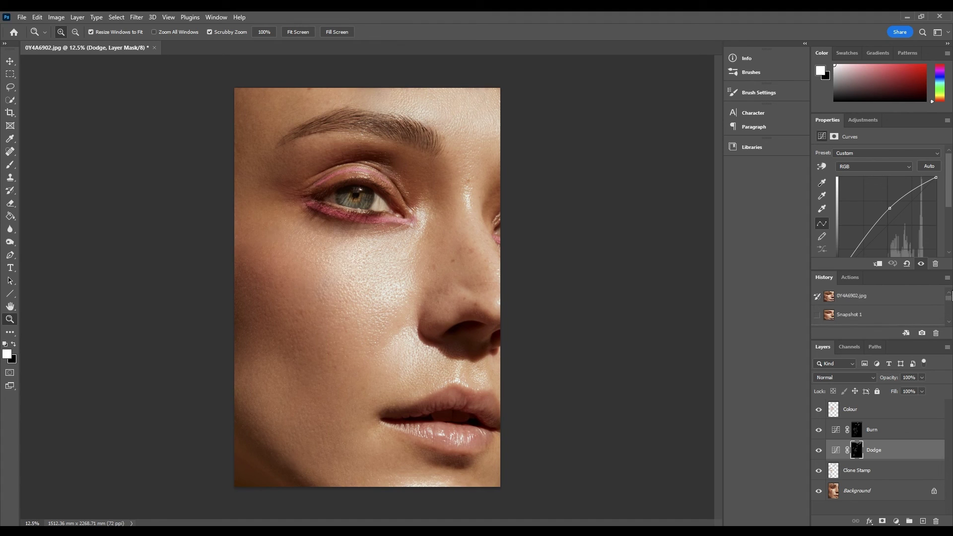
pyautogui.click(891, 296)
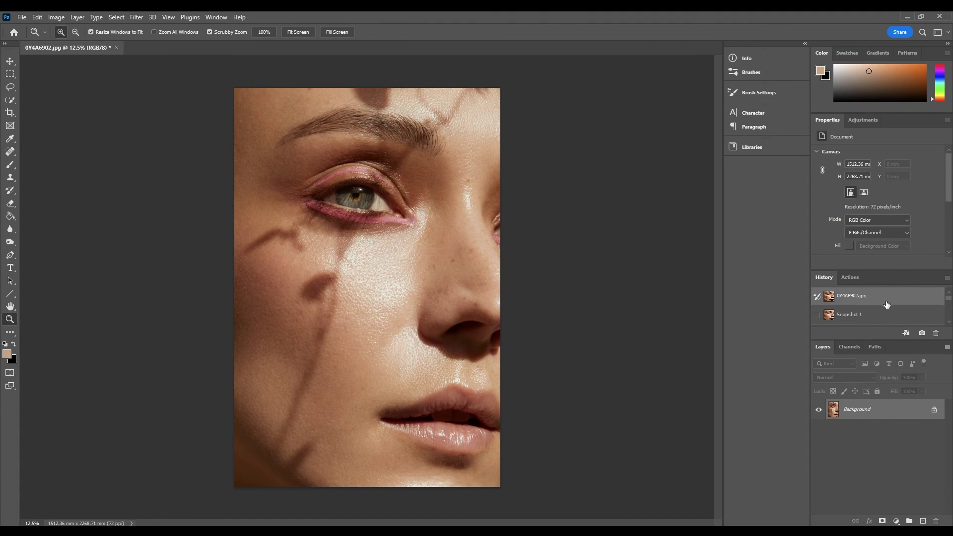
pyautogui.click(882, 316)
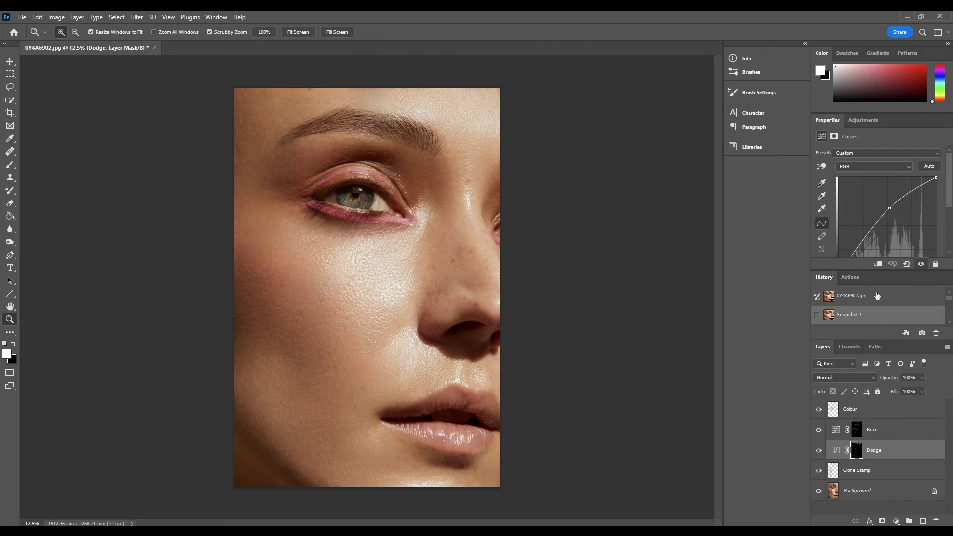
pyautogui.click(877, 296)
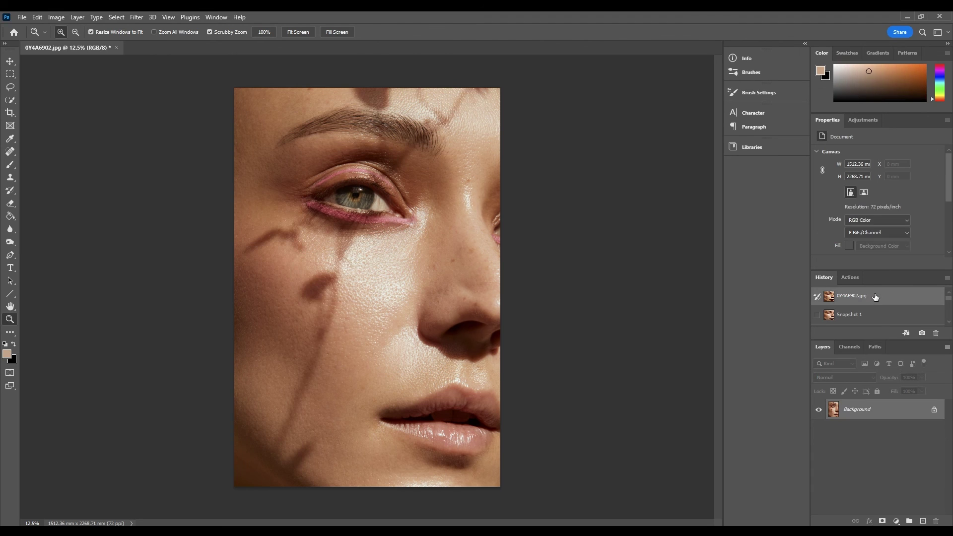
pyautogui.click(865, 319)
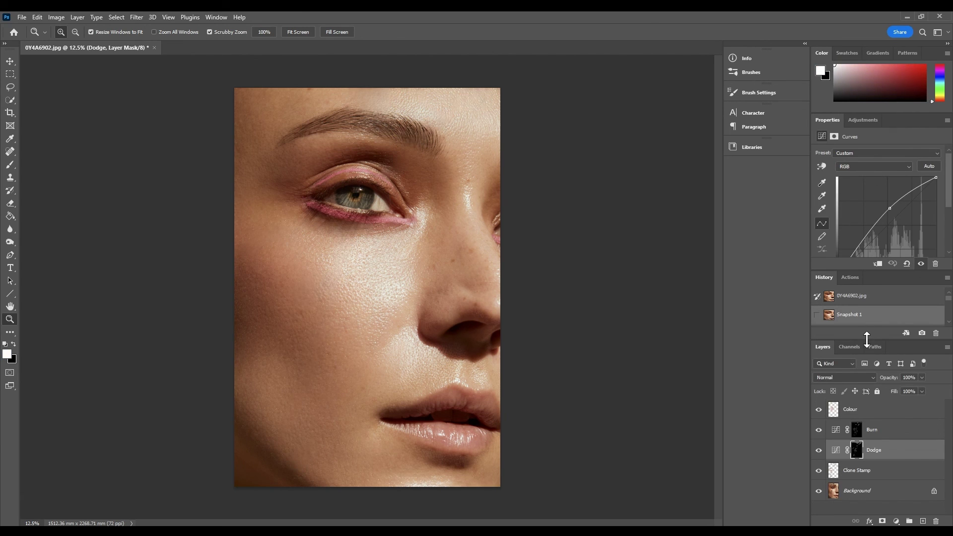